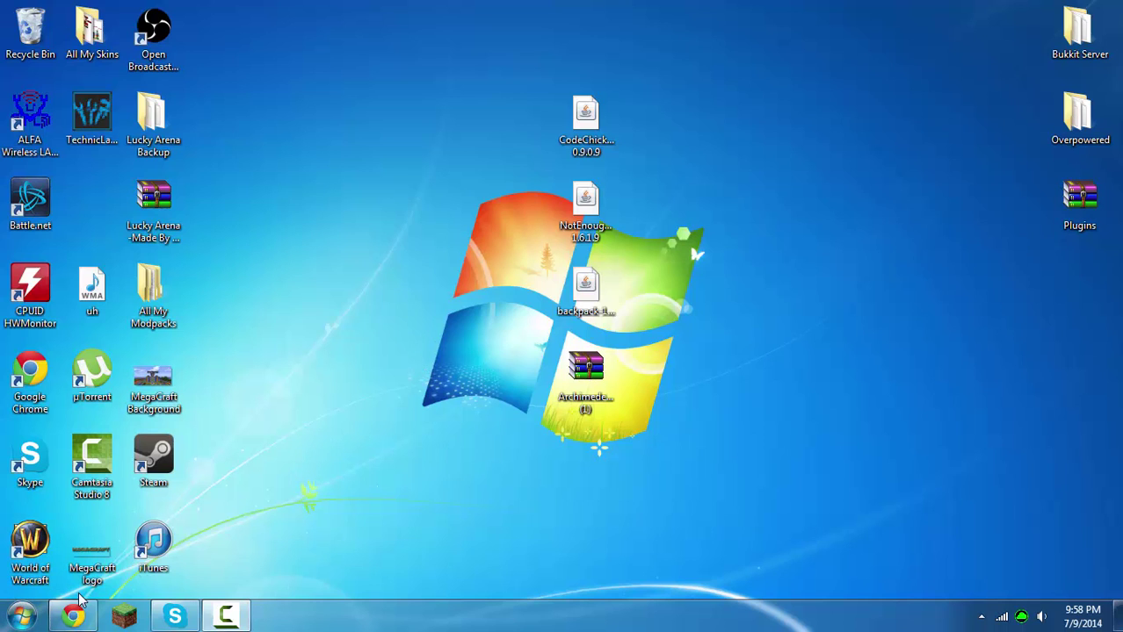
Create a new desktop folder named "Modpack Test" and move it beside the Windows logo, away from the mod files.
right_click(508, 130)
mouse_move(562, 289)
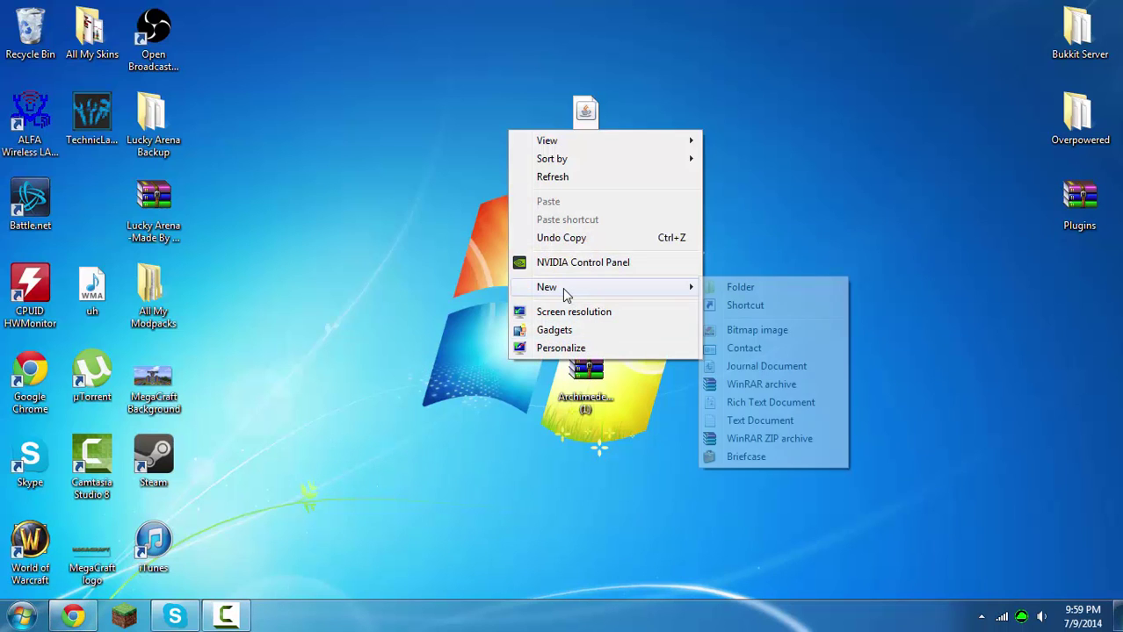
left_click(751, 287)
key("BackSpace")
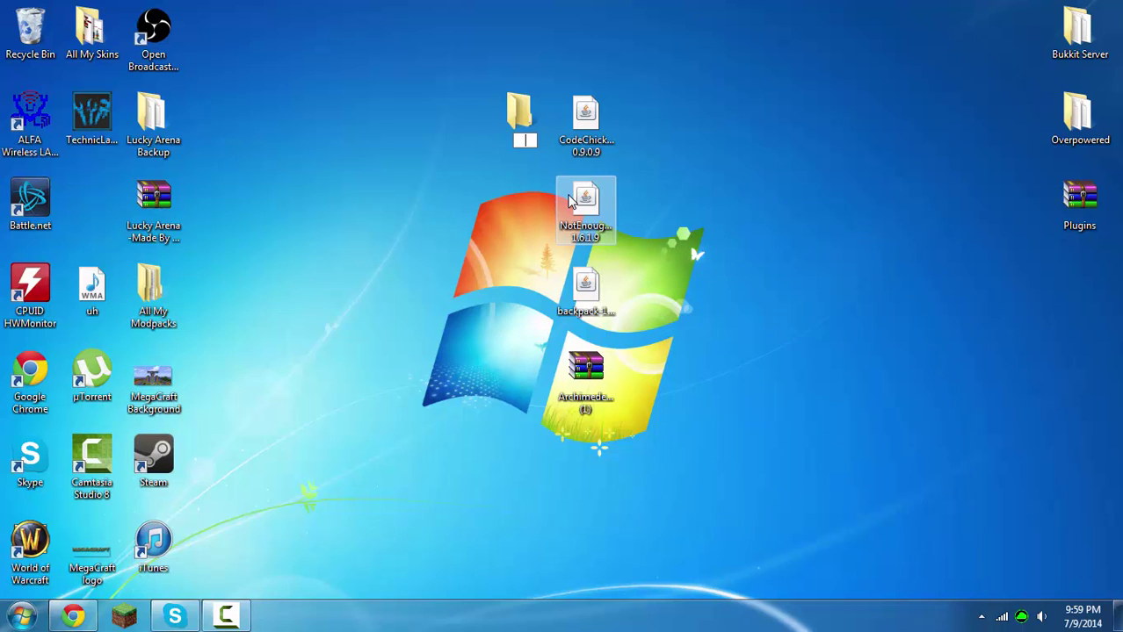
type("Modpack Test")
key("Return")
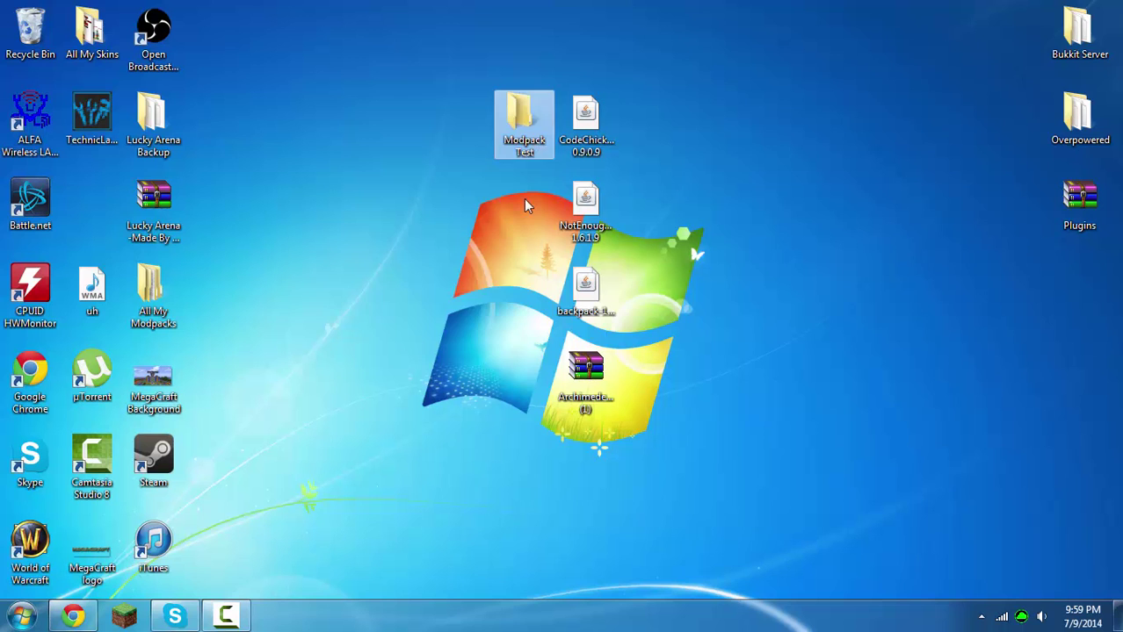
left_click_drag(524, 132, 463, 303)
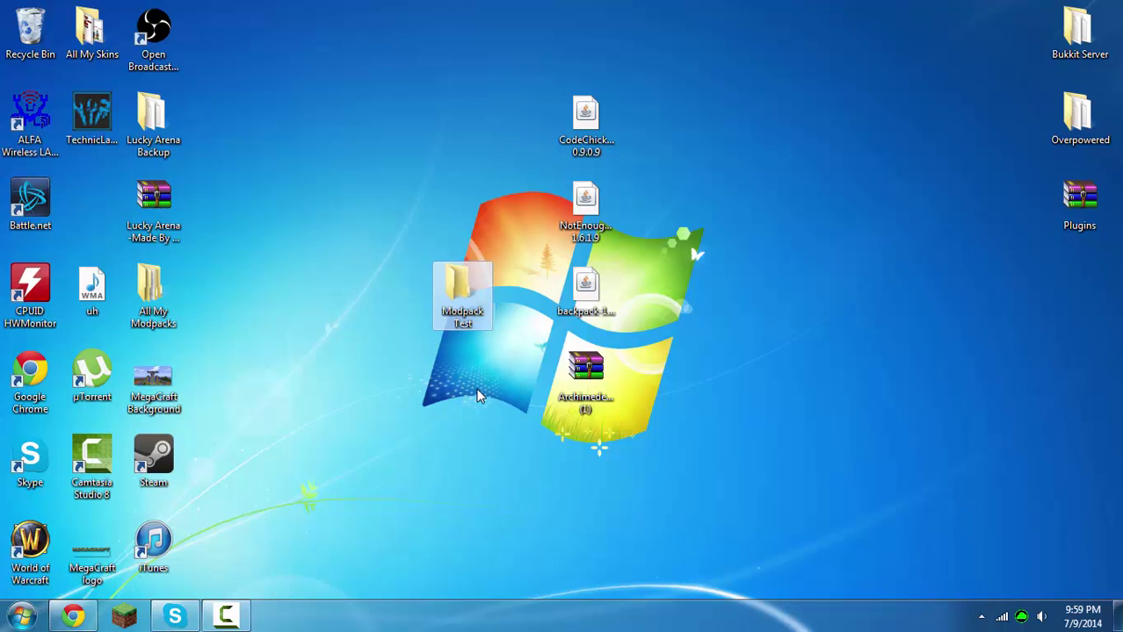
Open the Modpack Test folder and create a subfolder named "bin" in it.
double_click(463, 294)
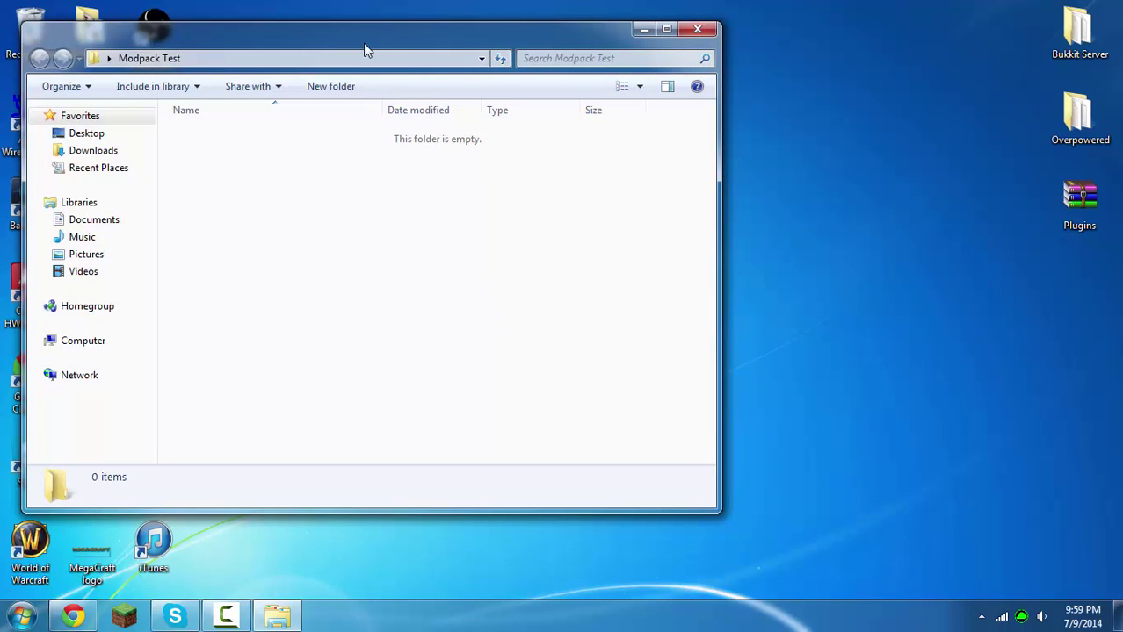
left_click_drag(364, 44, 355, 70)
right_click(356, 224)
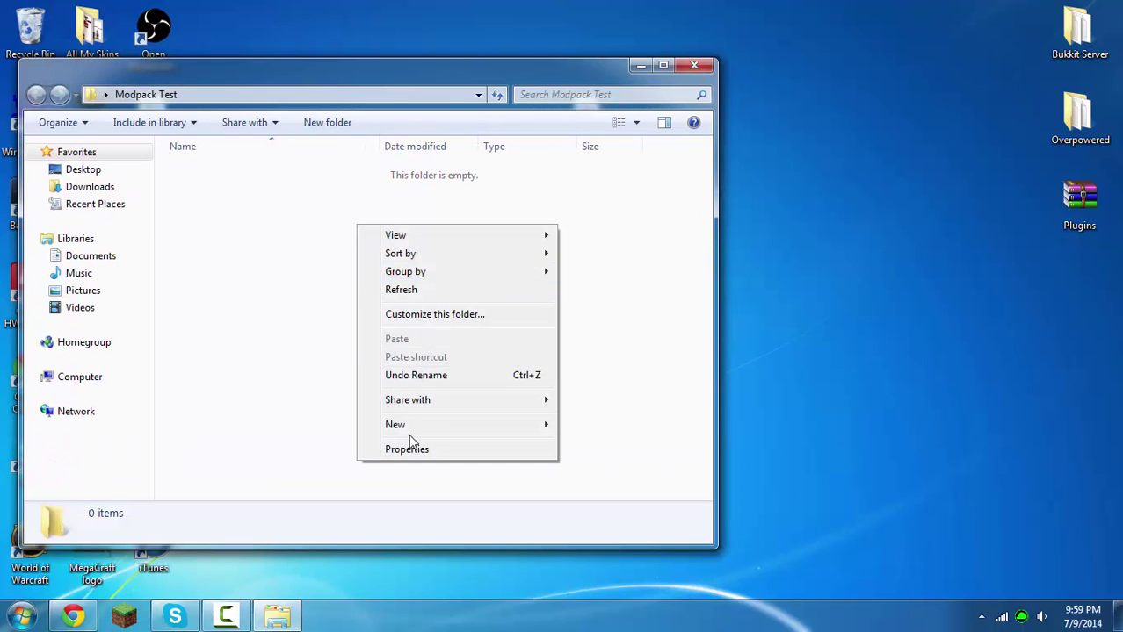
mouse_move(409, 433)
left_click(654, 425)
type("bin")
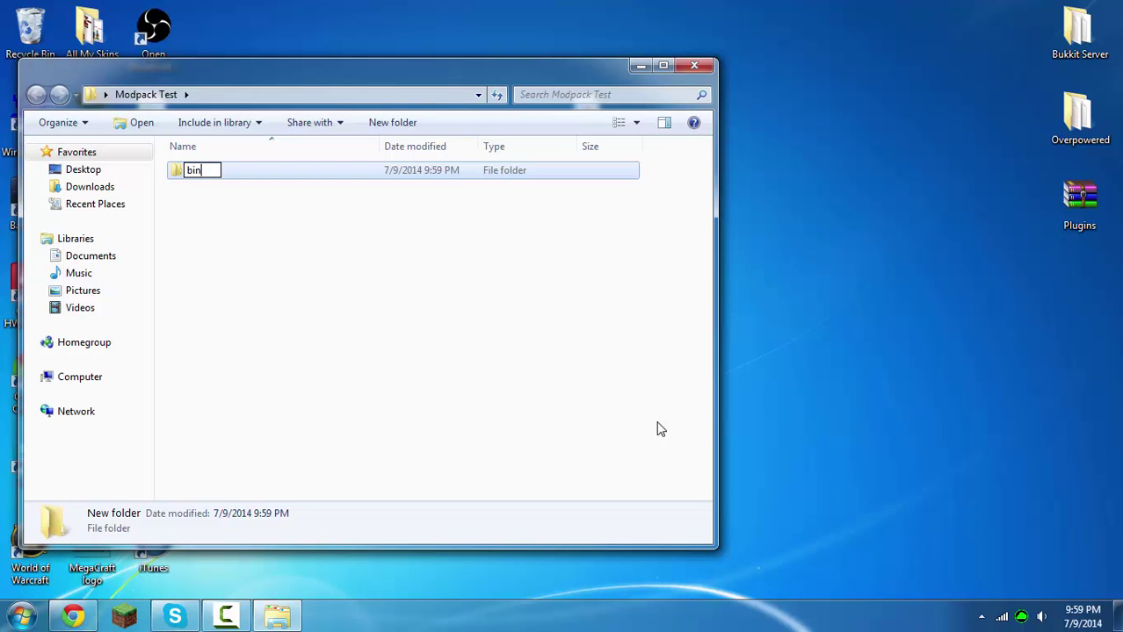
key("Return")
Create a second subfolder named "mods" in the Modpack Test folder.
right_click(671, 351)
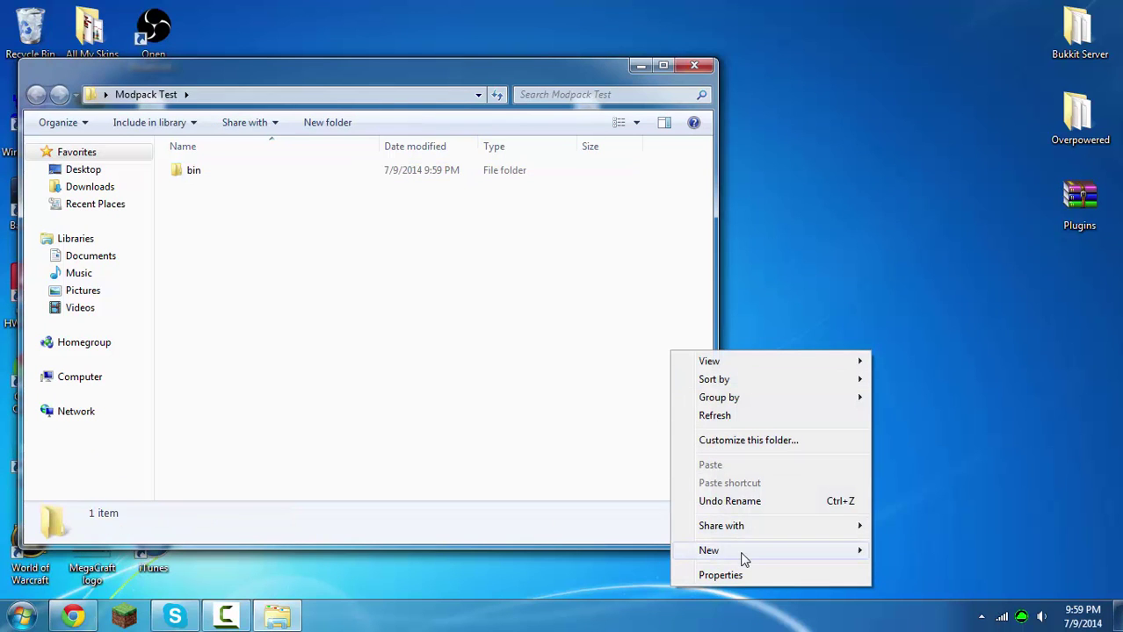
mouse_move(742, 552)
left_click(939, 384)
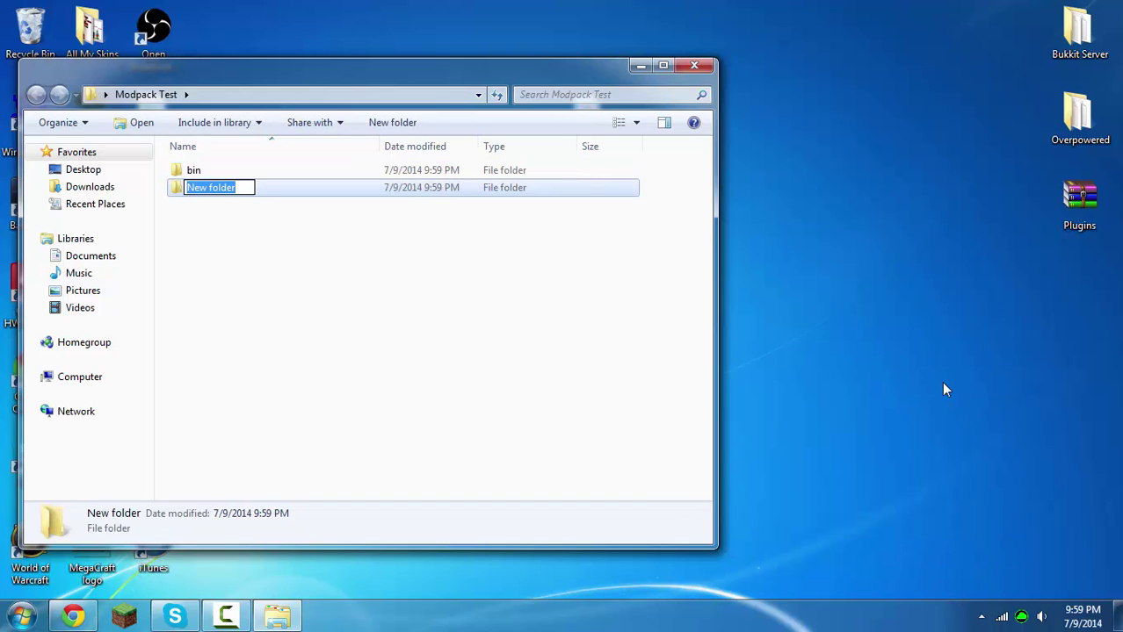
type("mods")
key("Return")
left_click(405, 343)
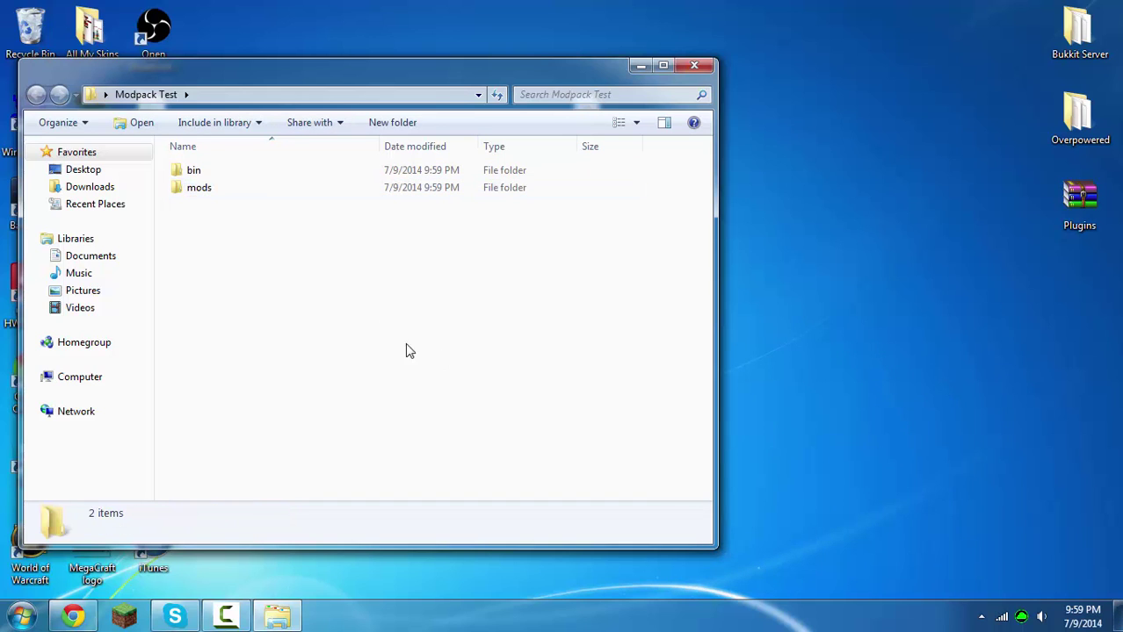
In Chrome, download the 1.6.4-Latest Universal build from the Minecraft Forge Downloads page, keep the jar file, and minimize the browser.
left_click(88, 620)
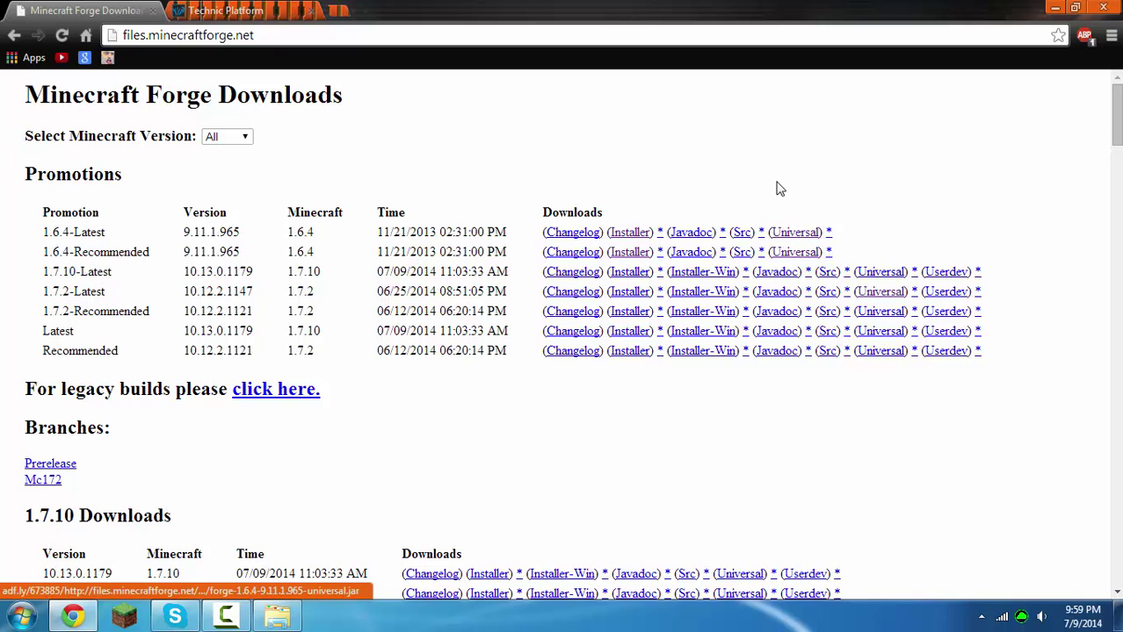
left_click(790, 236)
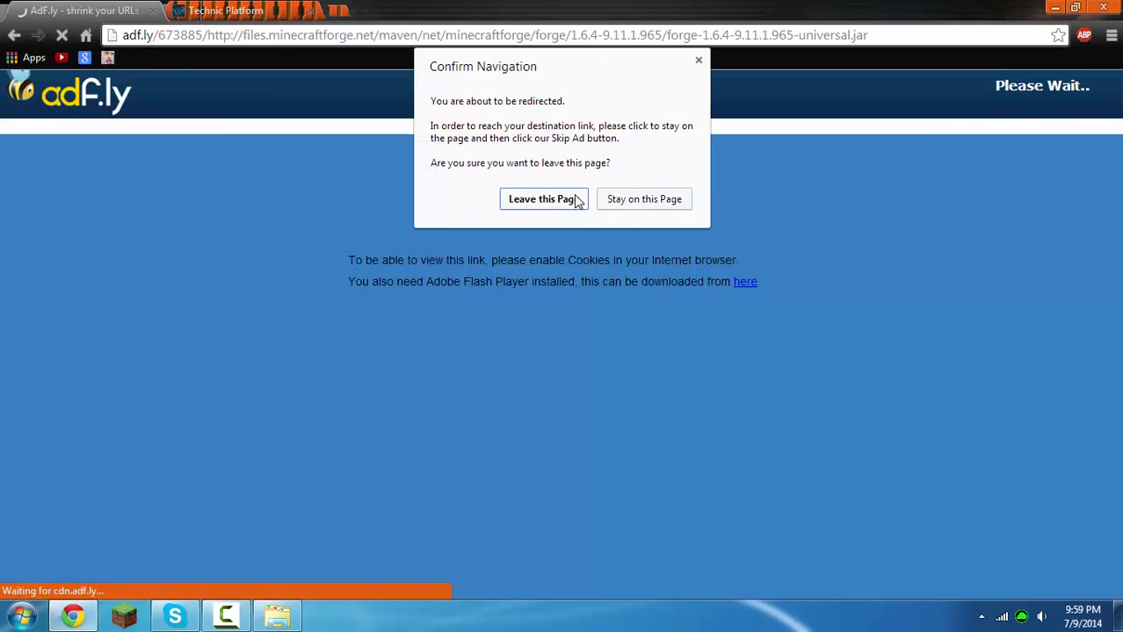
left_click(697, 61)
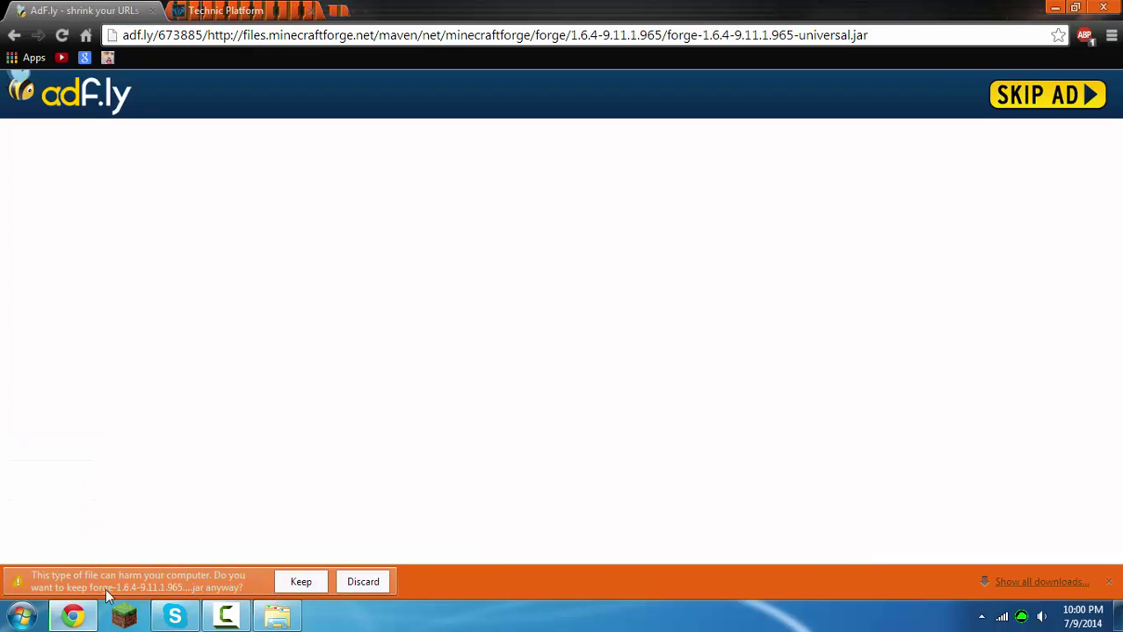
left_click(285, 582)
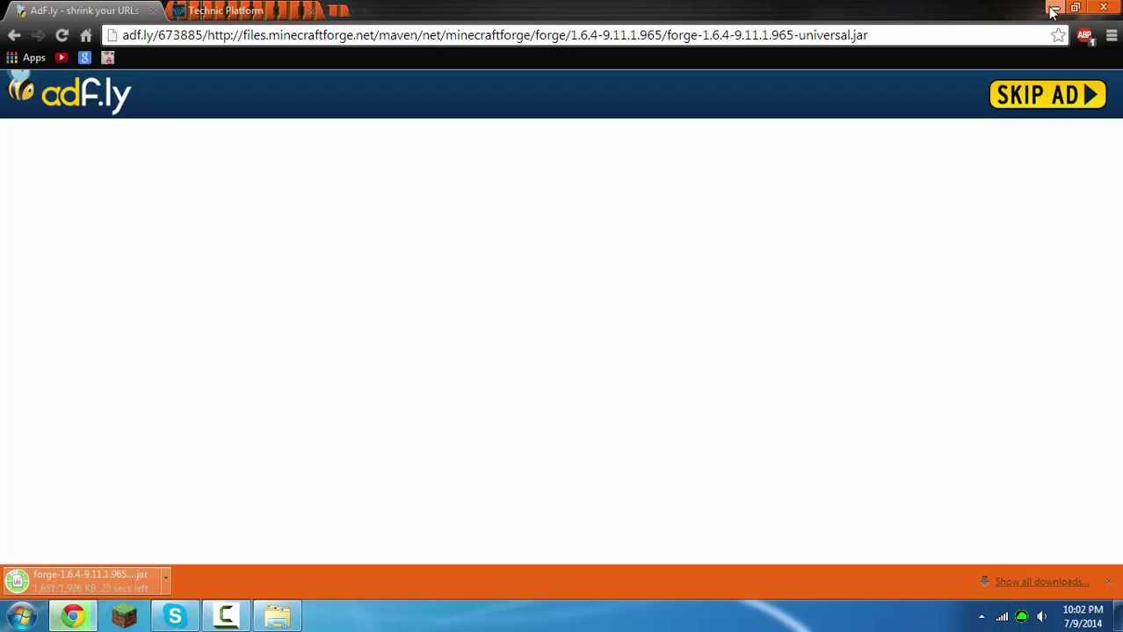
left_click(290, 9)
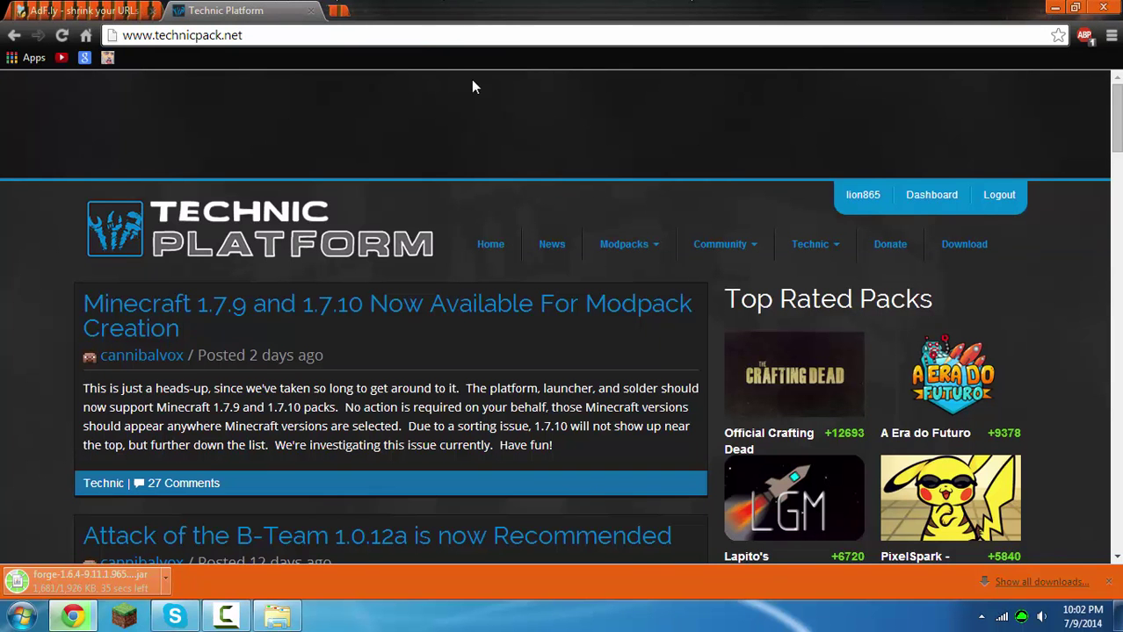
left_click(1059, 7)
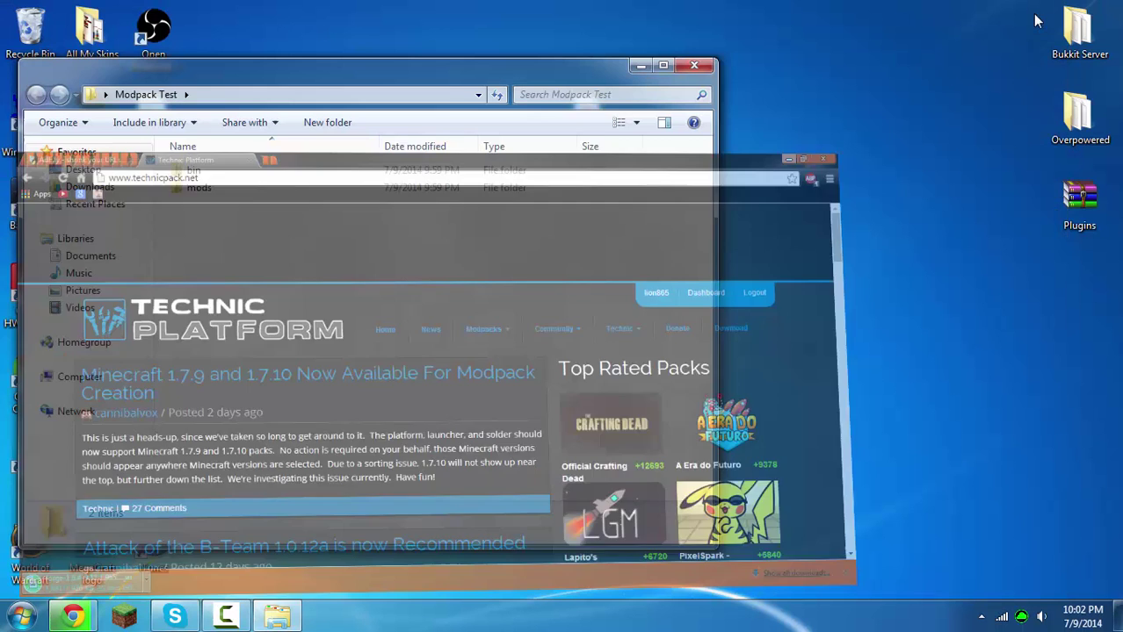
Minimize the Modpack Test window and shift the four mod files slightly farther from the Modpack Test folder on the desktop.
left_click_drag(347, 81, 328, 102)
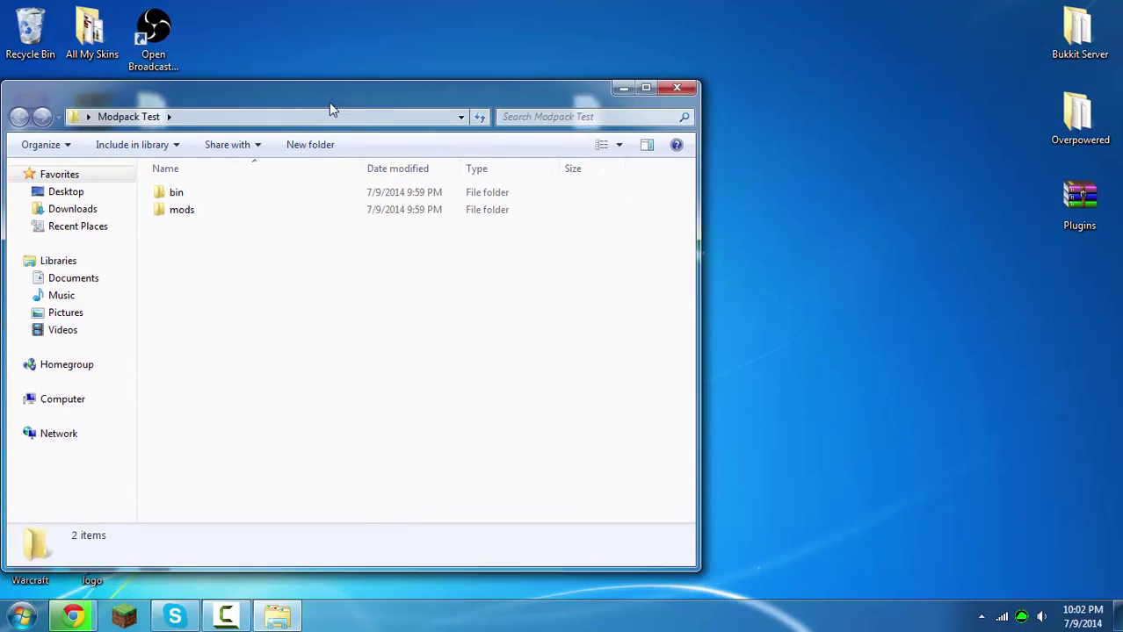
left_click(629, 88)
left_click_drag(614, 464, 630, 114)
left_click(591, 121)
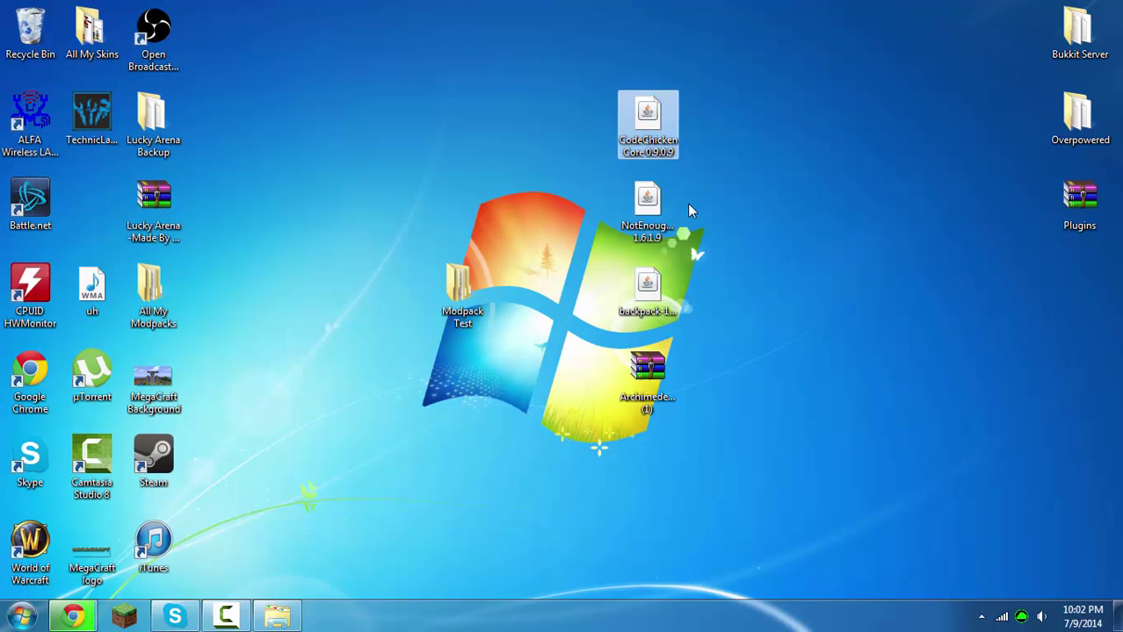
left_click(664, 211)
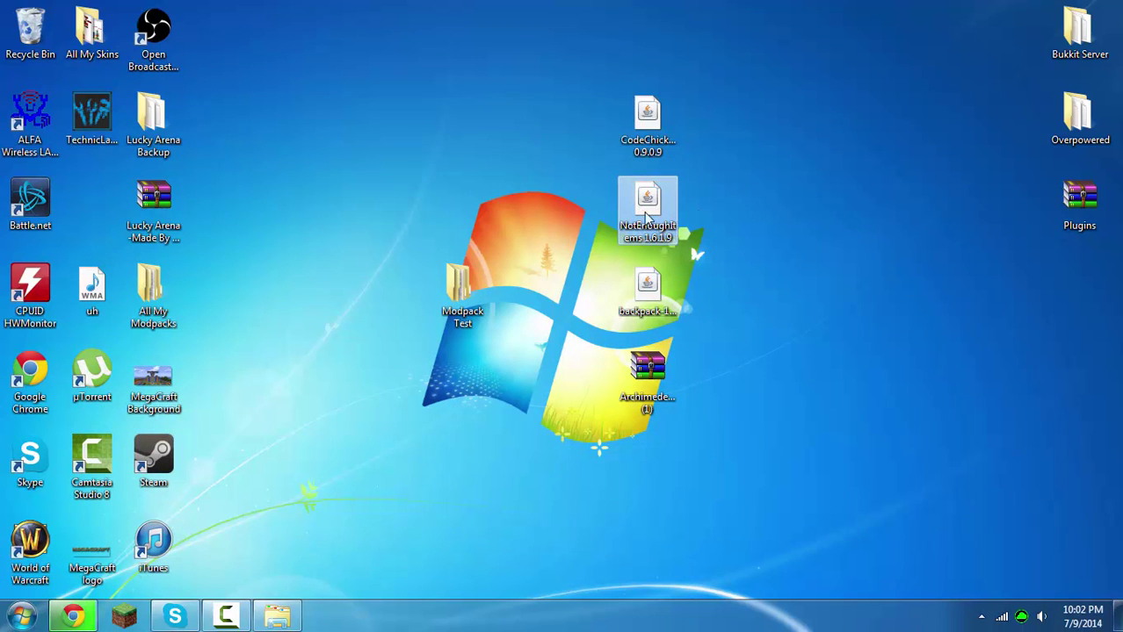
left_click(650, 290)
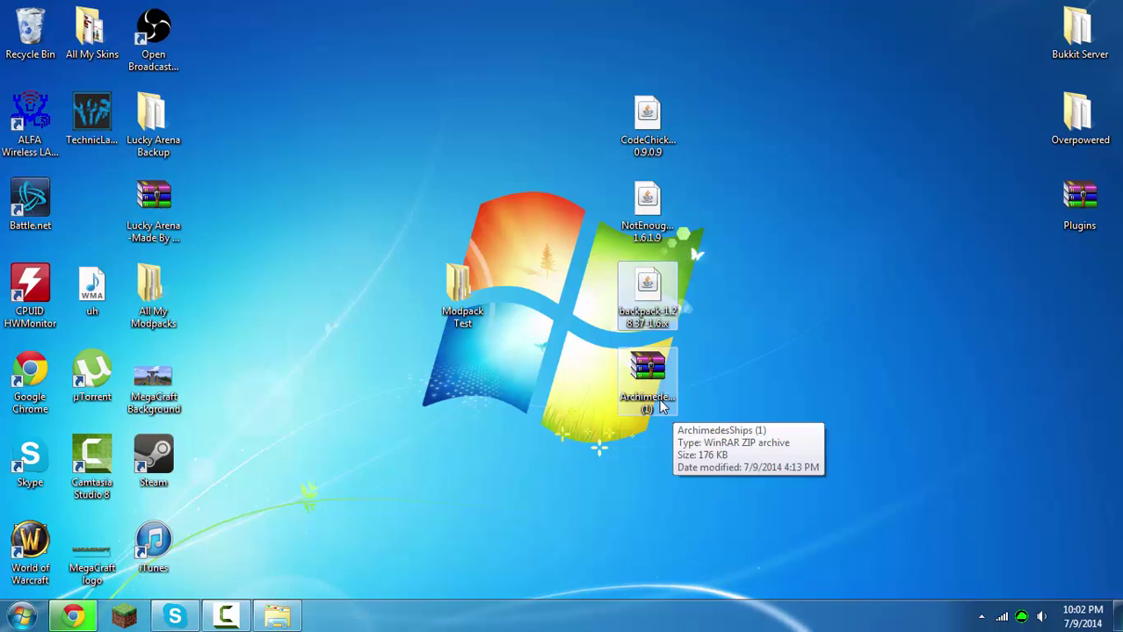
left_click(666, 356)
left_click(755, 453)
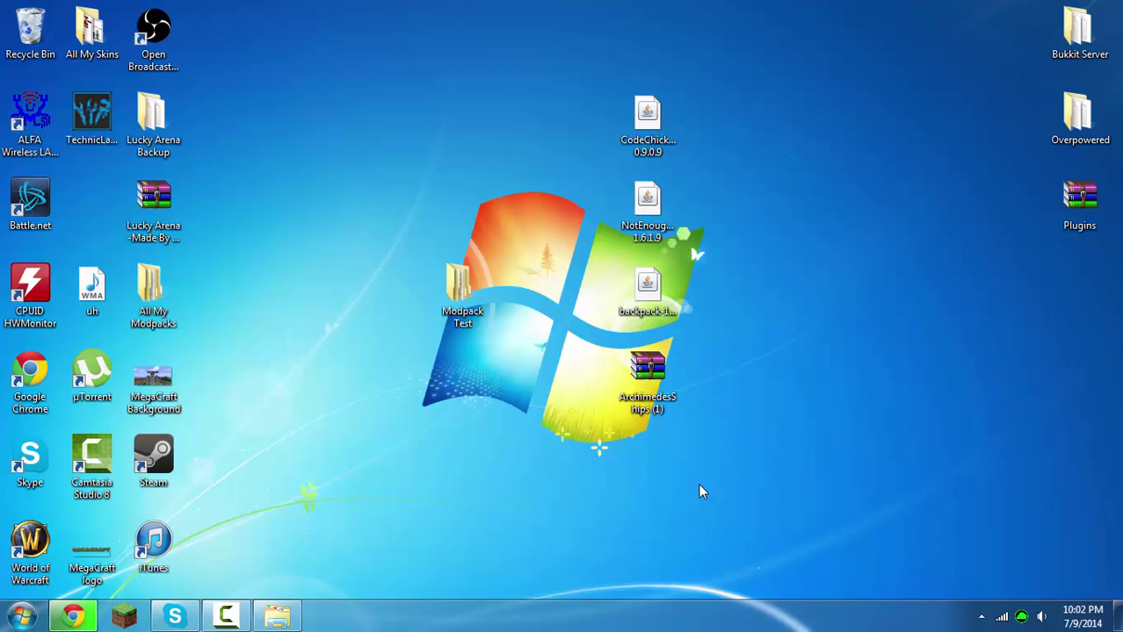
Move the downloaded Forge jar from the browser to the desktop and on into the bin subfolder of Modpack Test.
left_click(73, 616)
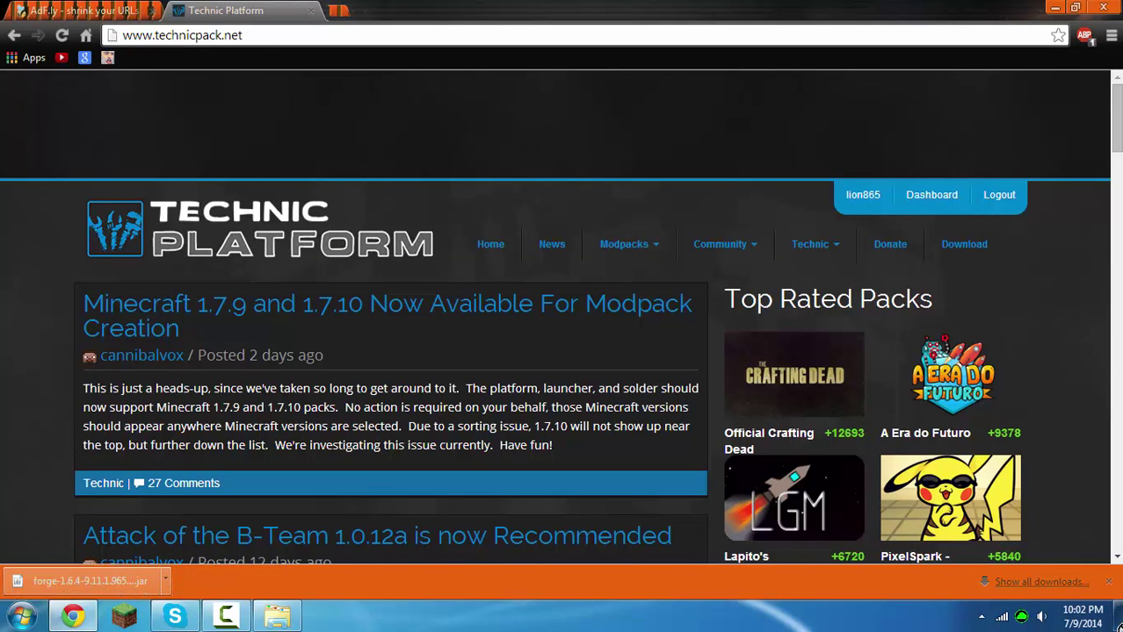
left_click_drag(1116, 619, 443, 404)
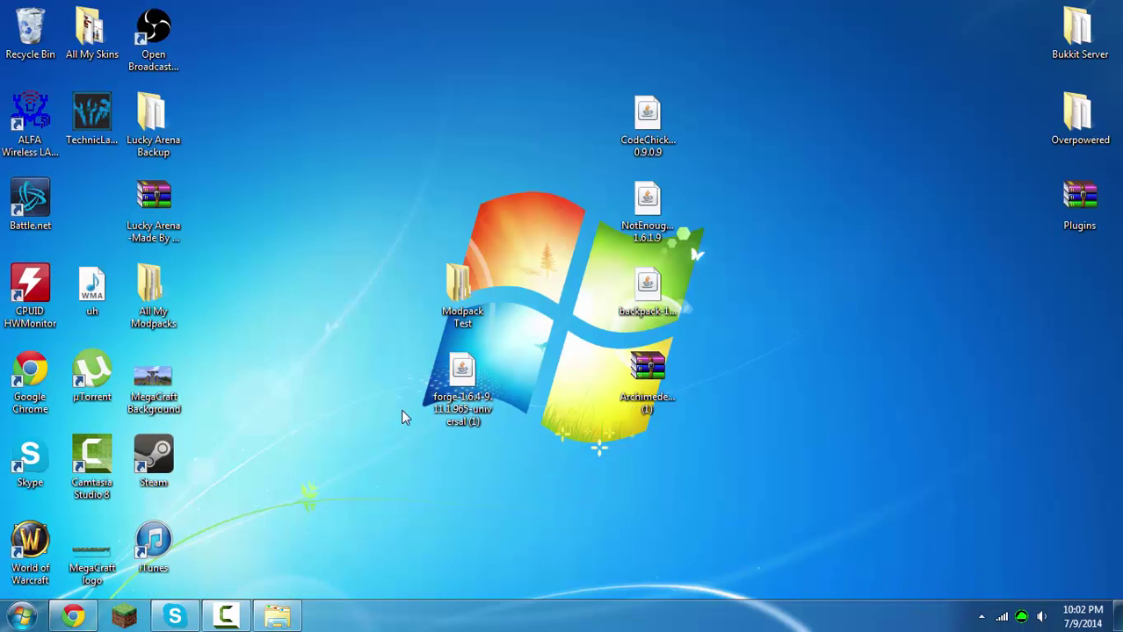
double_click(460, 286)
left_click_drag(615, 87, 1091, 66)
left_click_drag(466, 380, 910, 338)
left_click_drag(729, 70, 366, 90)
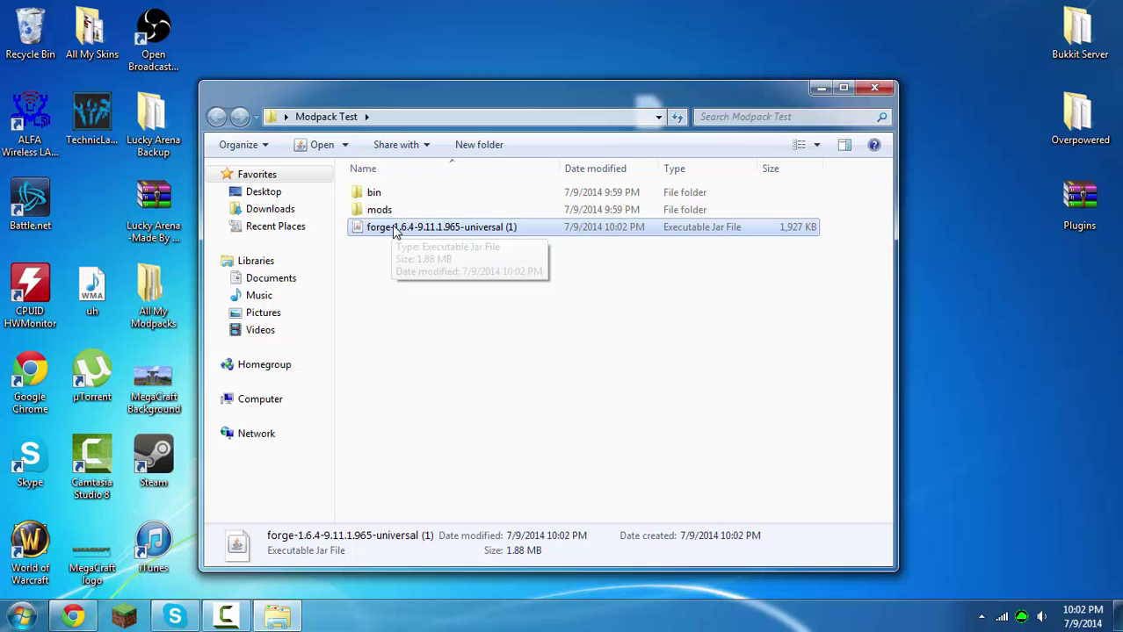
left_click_drag(395, 227, 401, 191)
double_click(401, 191)
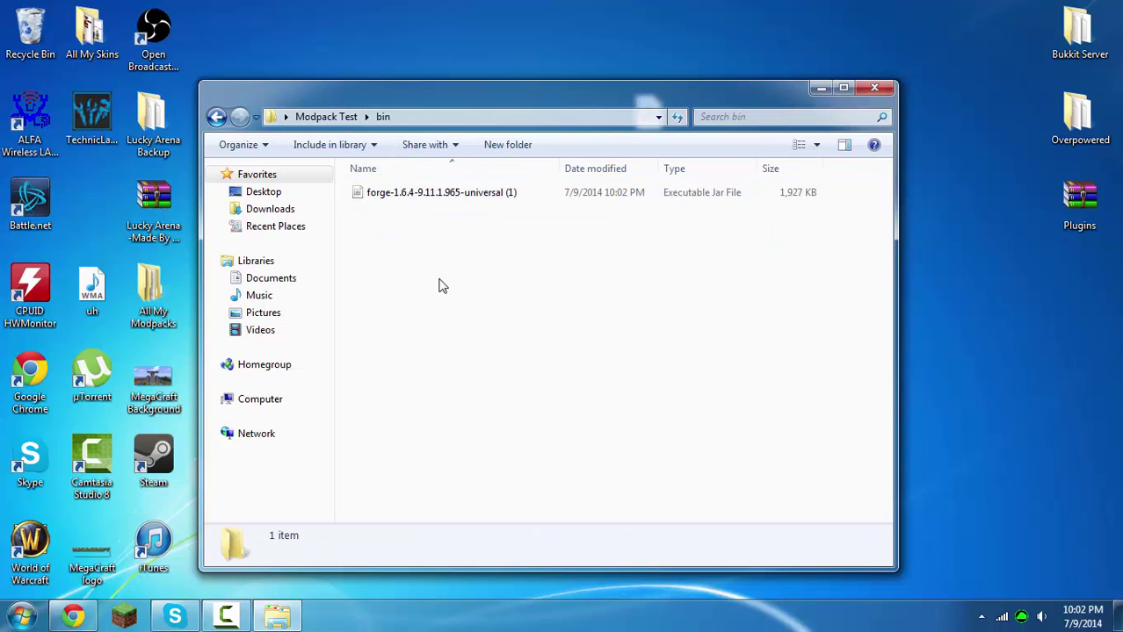
Rename the Forge jar in the bin folder as "modpack".
right_click(495, 194)
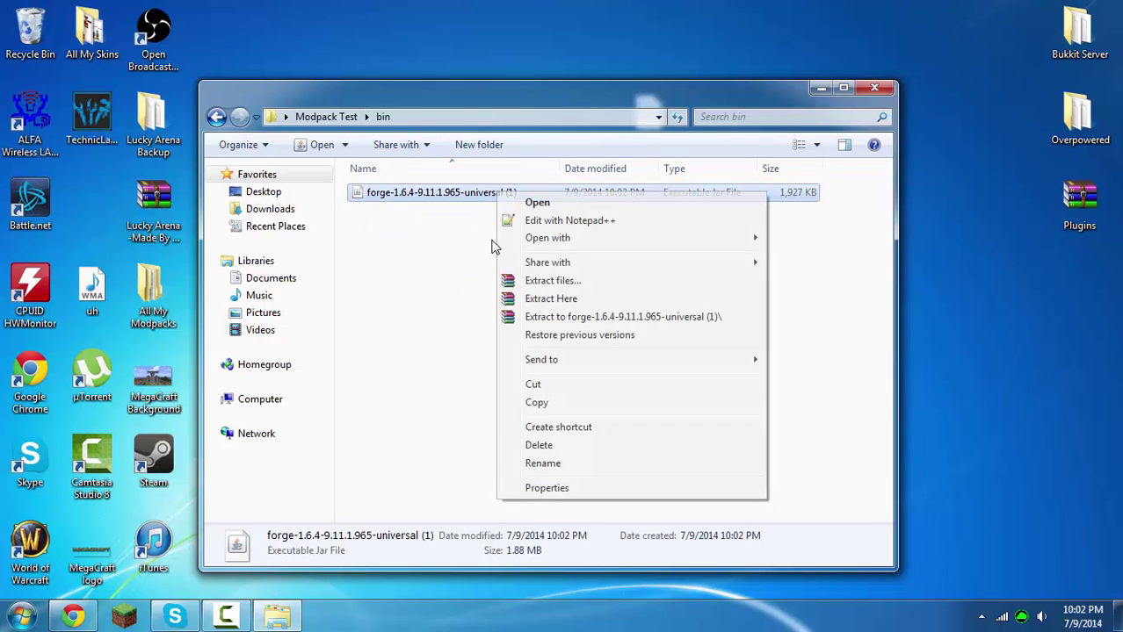
left_click(570, 468)
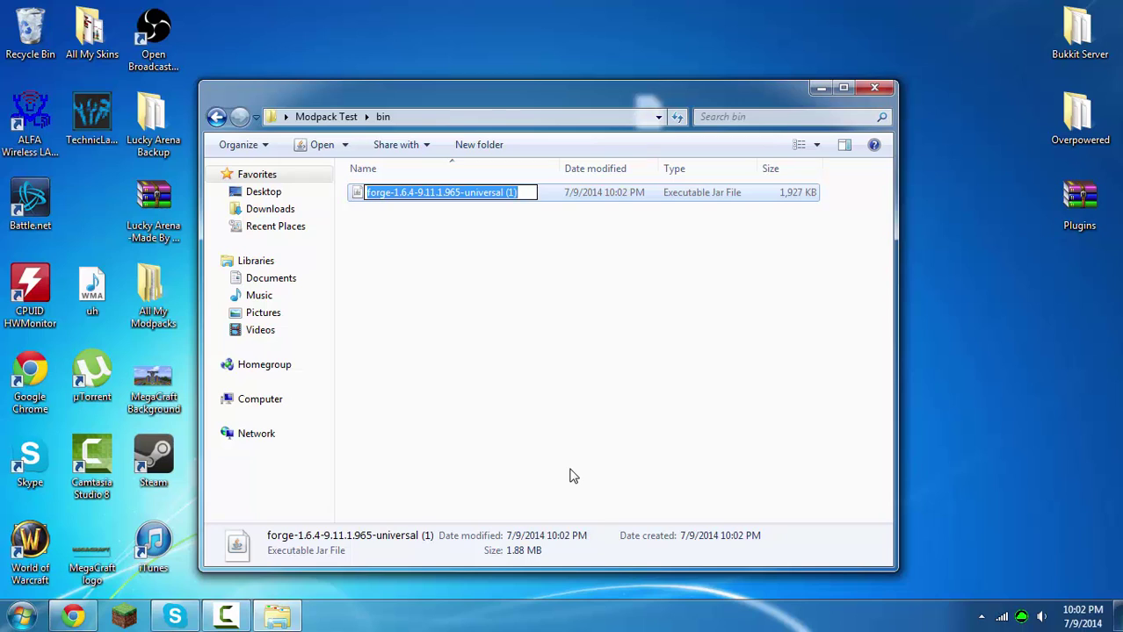
type("modpack")
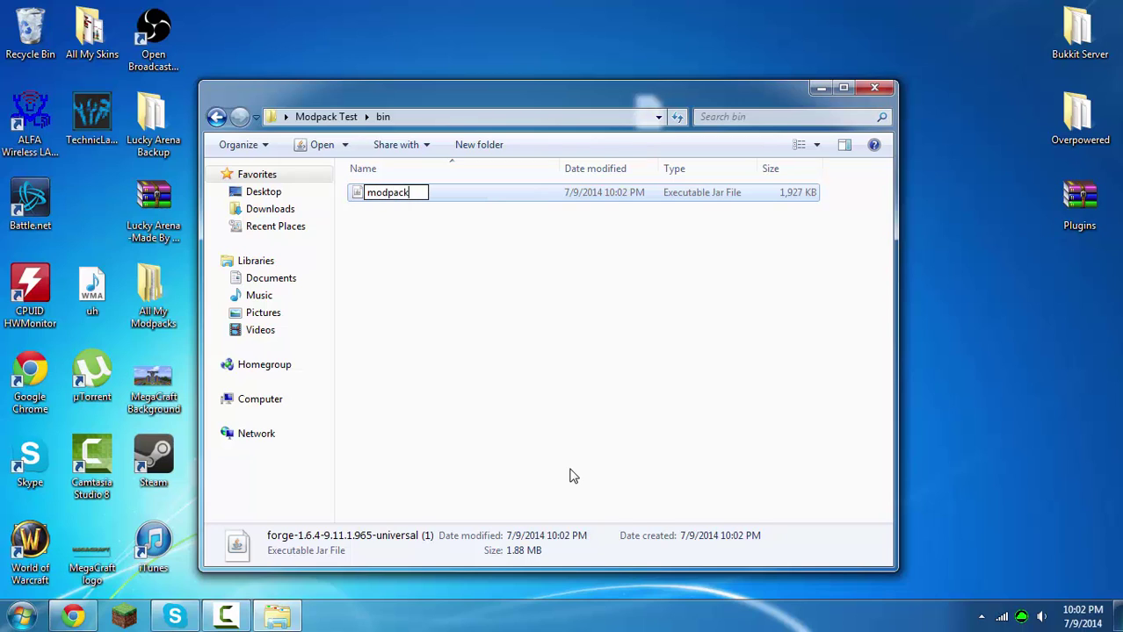
key("Return")
left_click(641, 264)
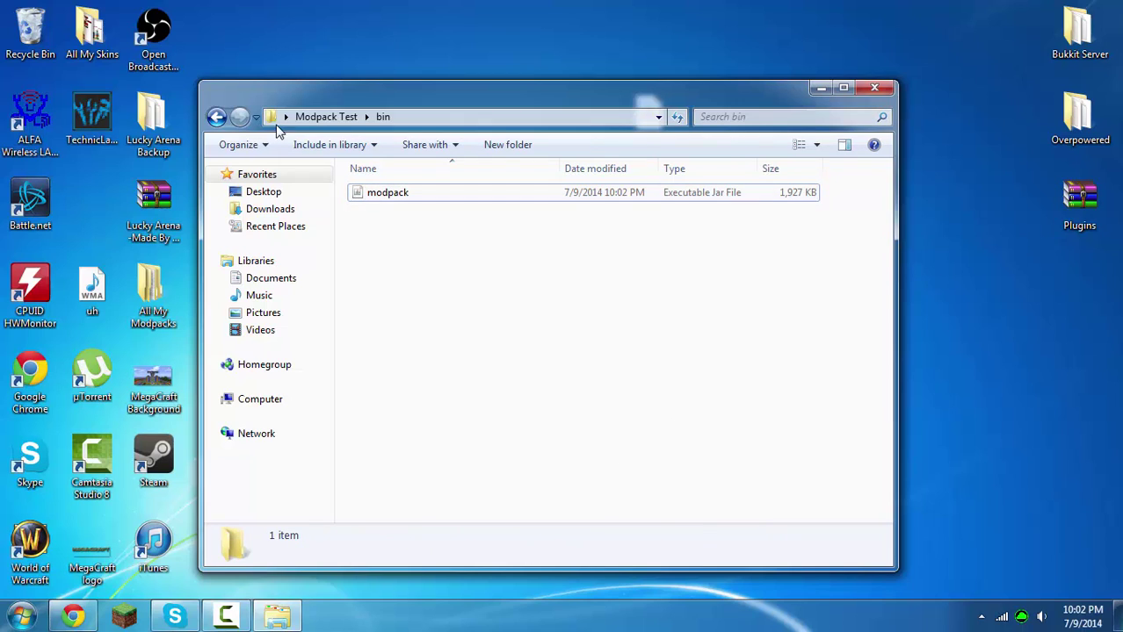
Move the CodeChickenCore, NotEnoughItems, backpack and ArchimedesShips files from the desktop into the mods subfolder of Modpack Test.
left_click(215, 118)
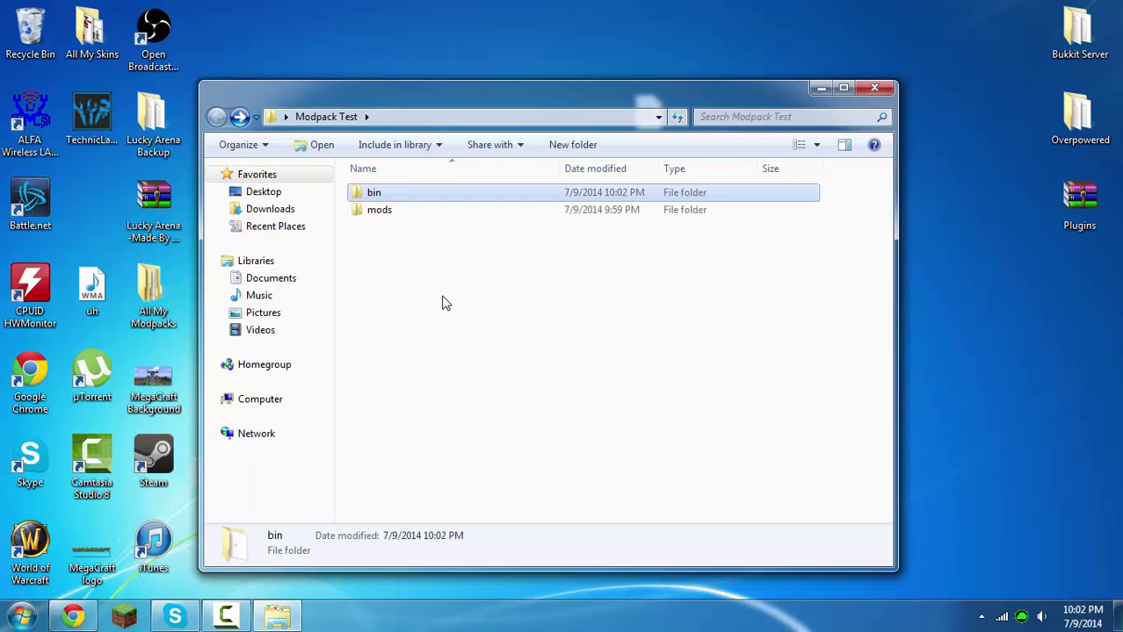
left_click(406, 278)
left_click_drag(358, 100, 378, 81)
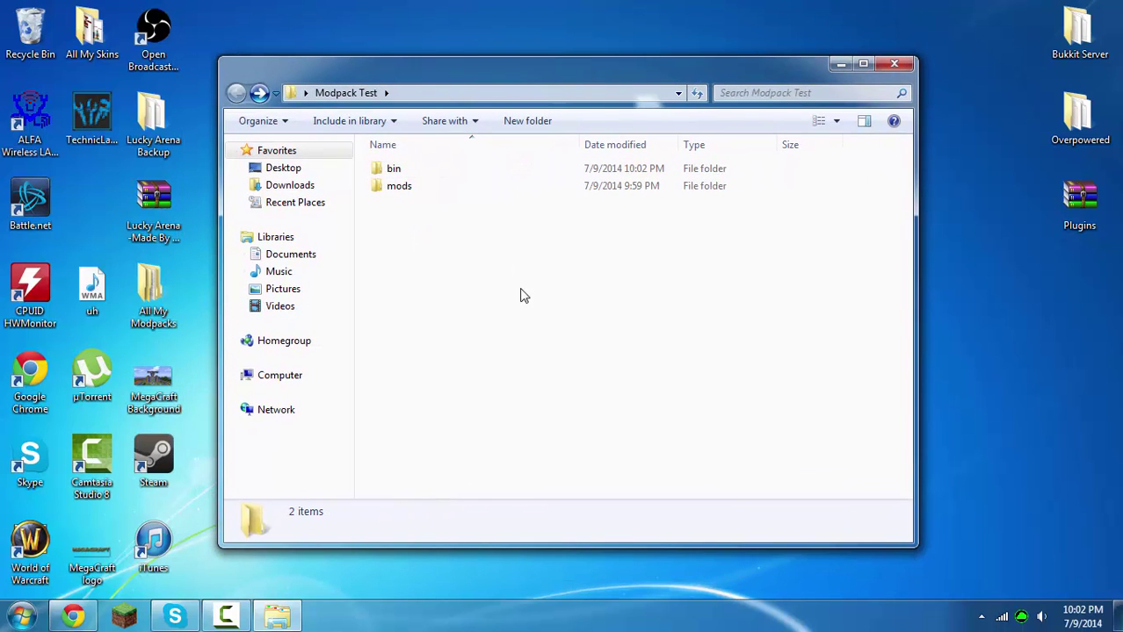
double_click(429, 185)
left_click_drag(467, 82, 2, 166)
left_click_drag(698, 92, 646, 427)
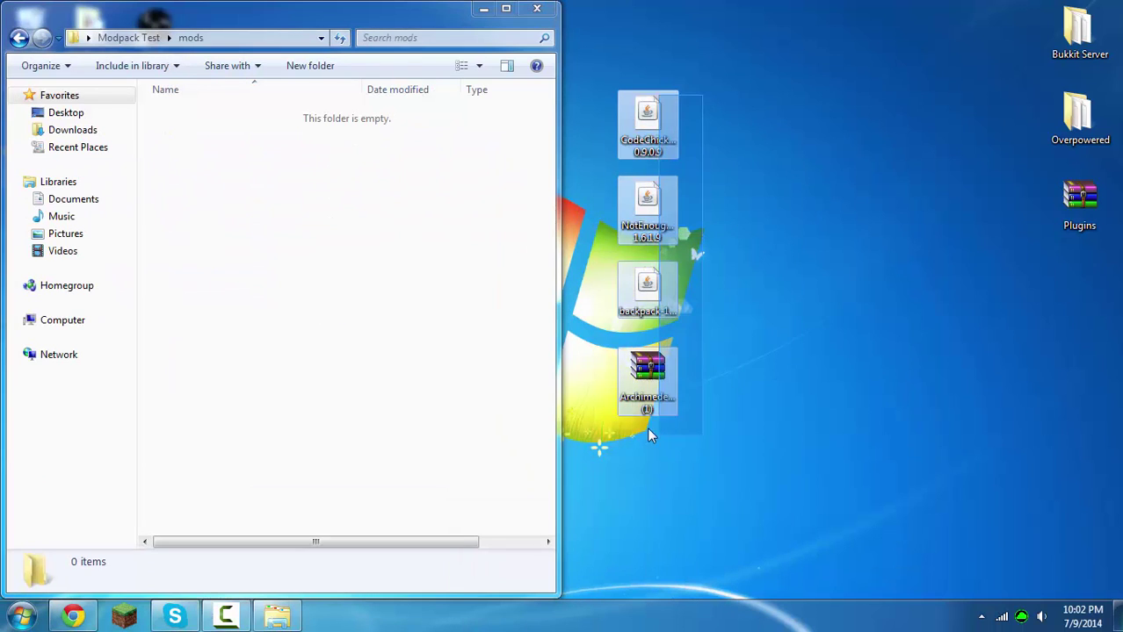
left_click_drag(647, 139, 318, 244)
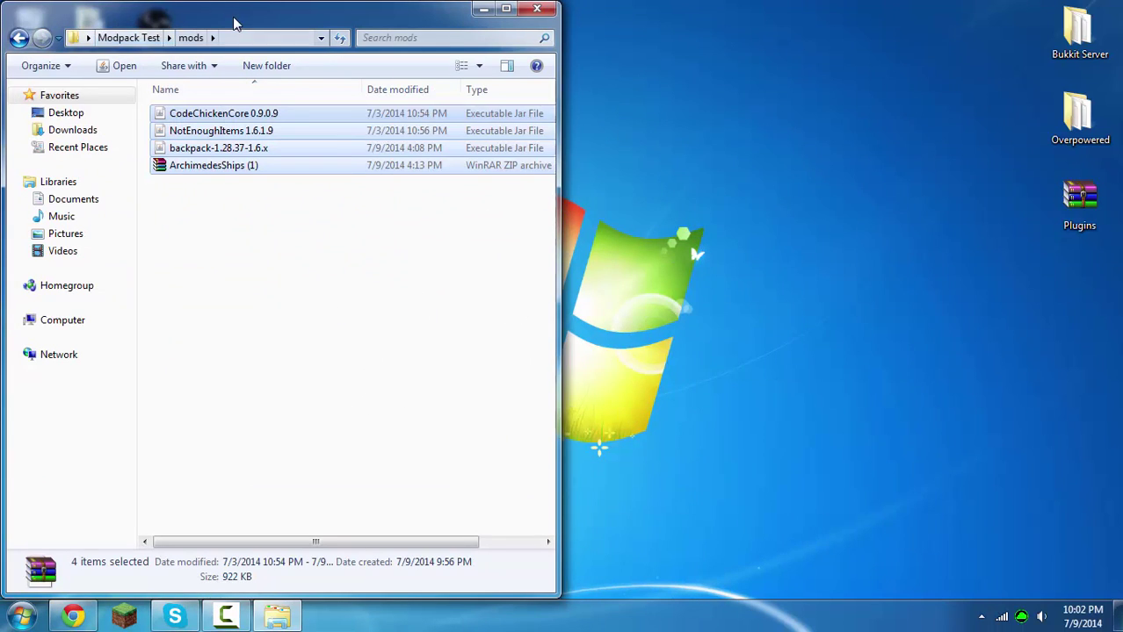
Compress the bin and mods folders together into a zip archive named "Modpack Test".
left_click_drag(188, 10, 455, 69)
left_click(236, 91)
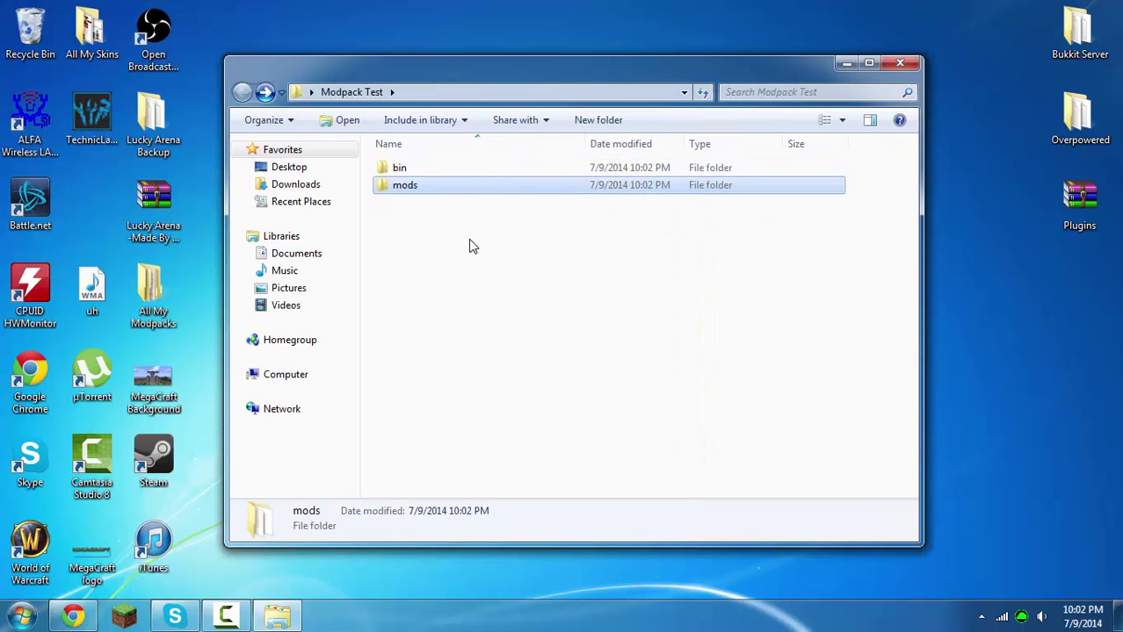
right_click(480, 177)
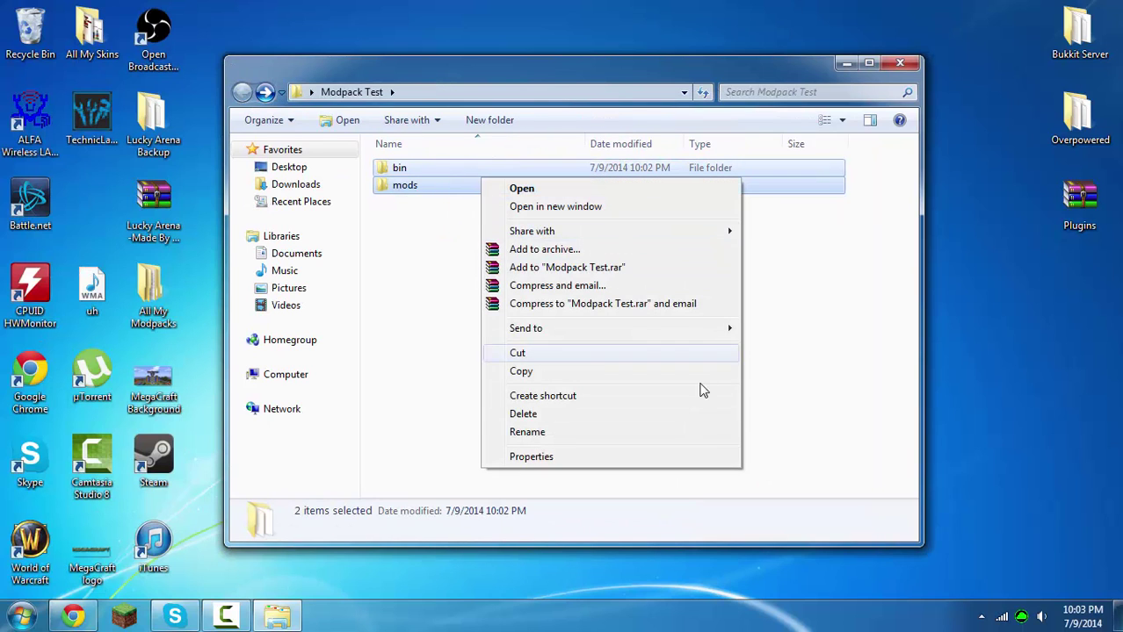
mouse_move(639, 333)
left_click(797, 334)
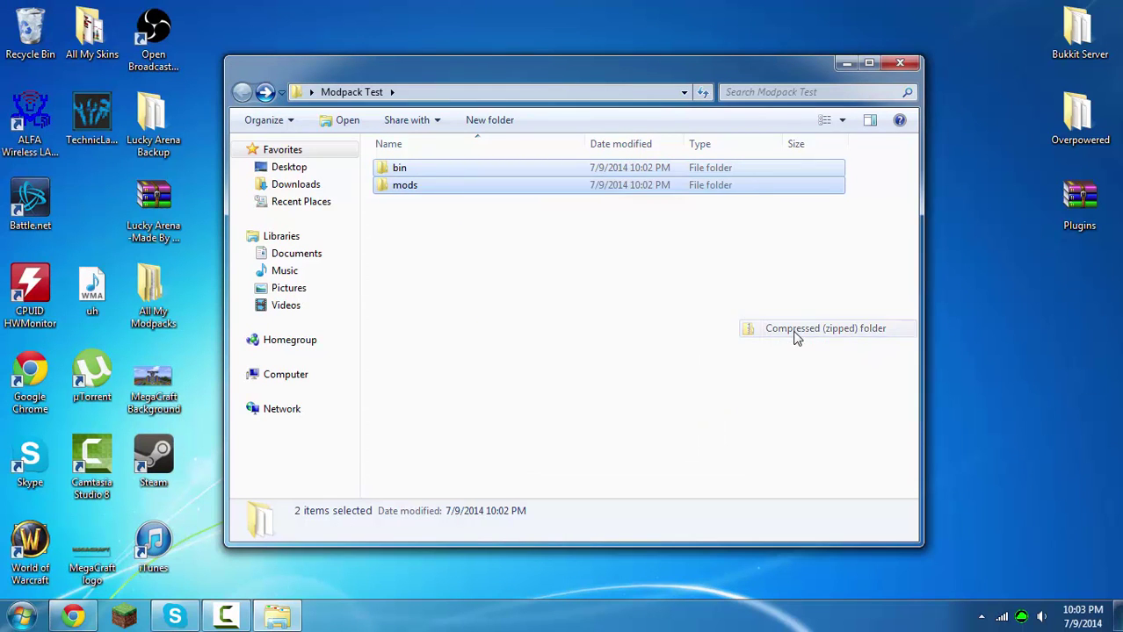
key("BackSpace")
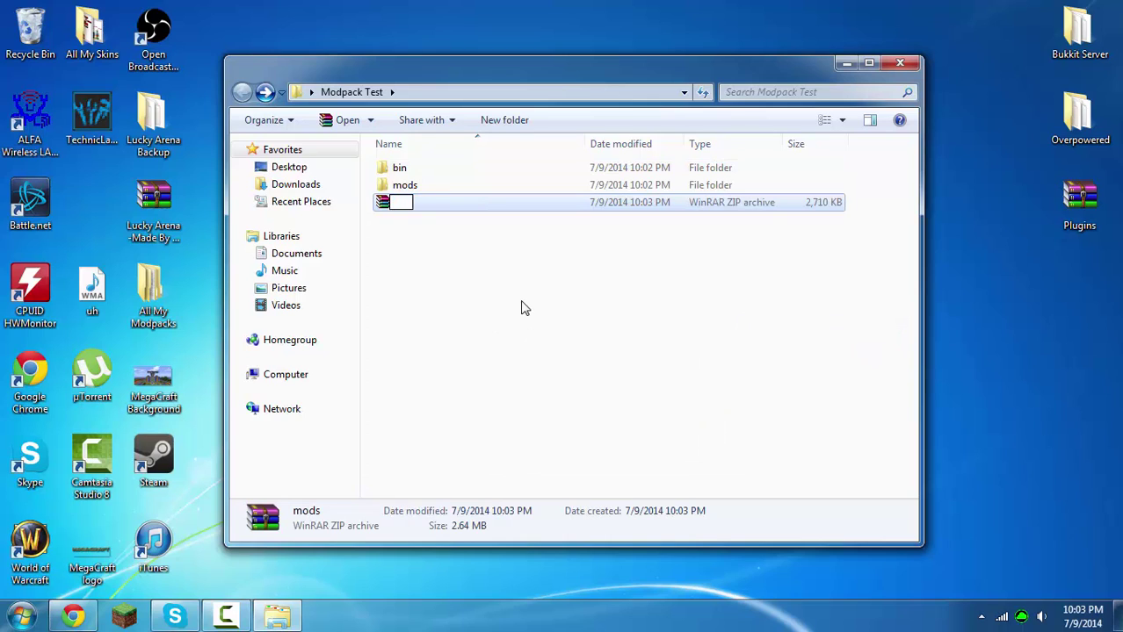
type("Modpack")
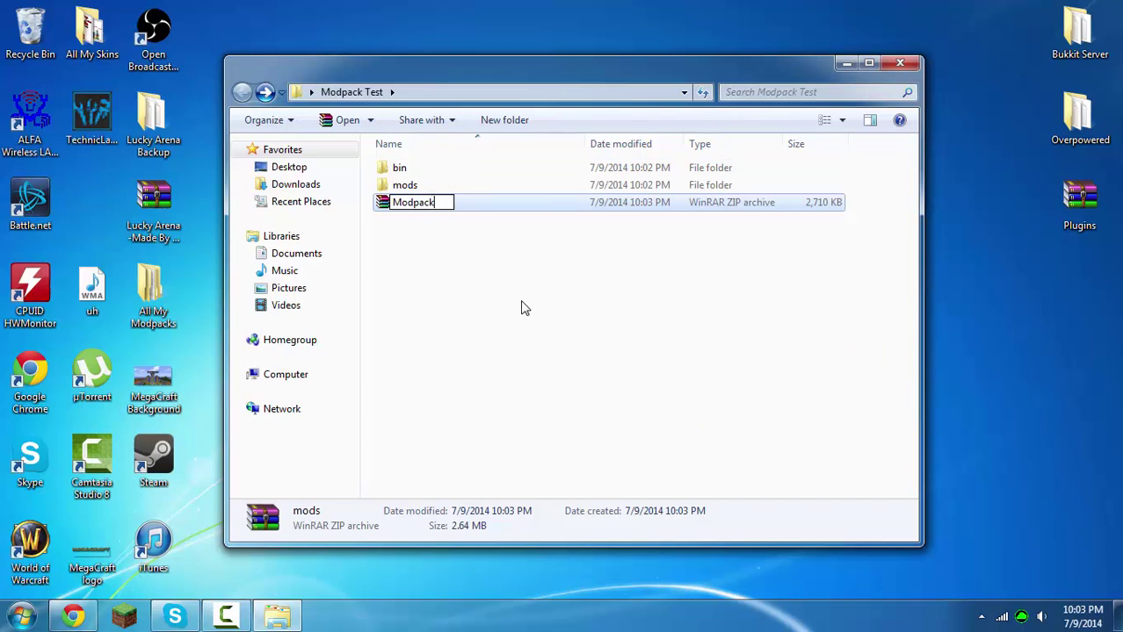
type(" Test")
key("Return")
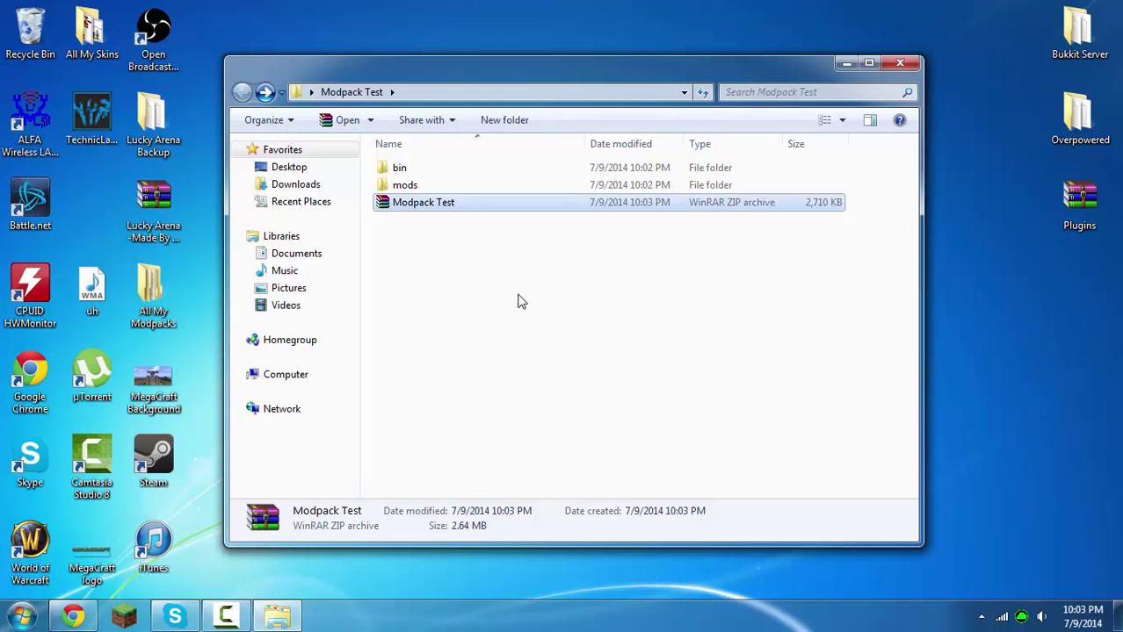
left_click(519, 301)
Switch to Chrome, dismiss the download notice for the Forge jar, and open the Dropbox home page in a new tab.
left_click(73, 615)
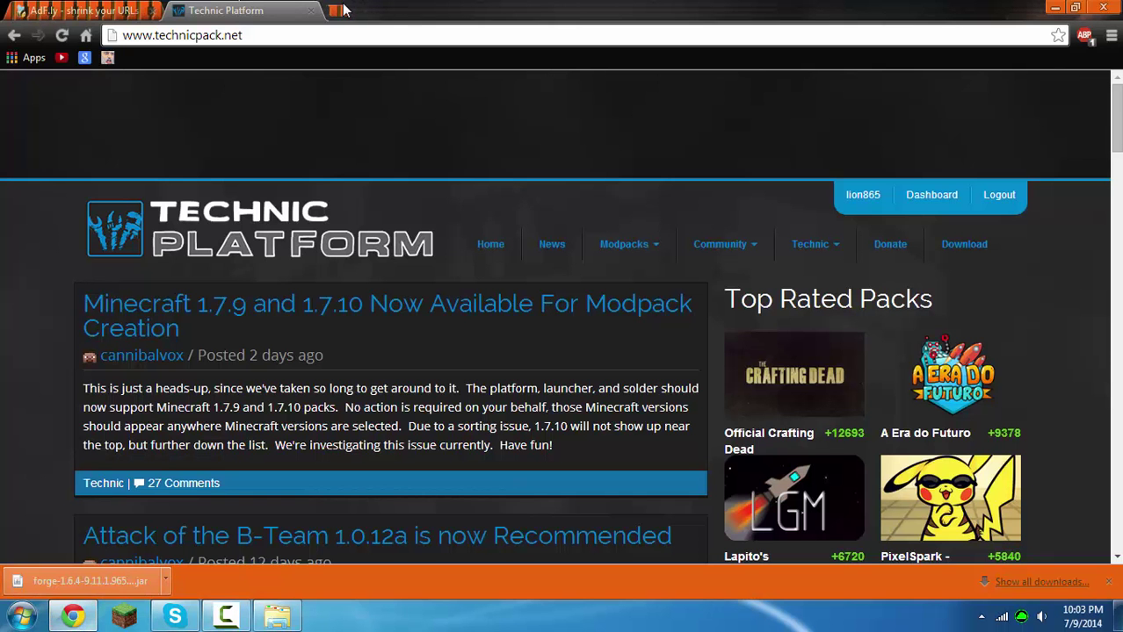
left_click(1103, 580)
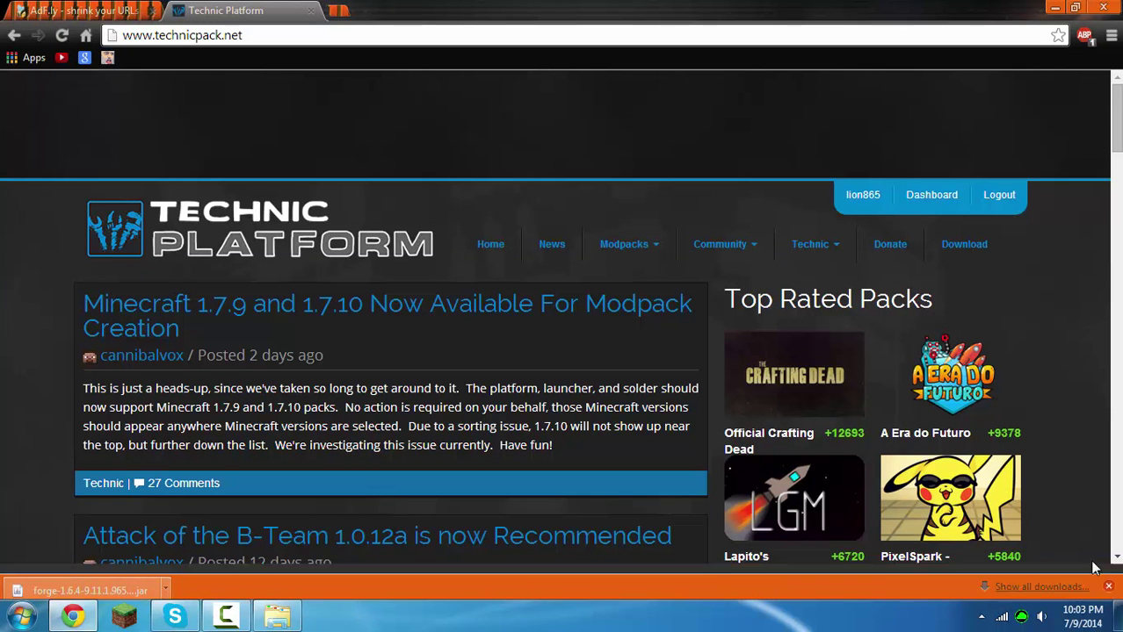
left_click(338, 10)
type("dropbo")
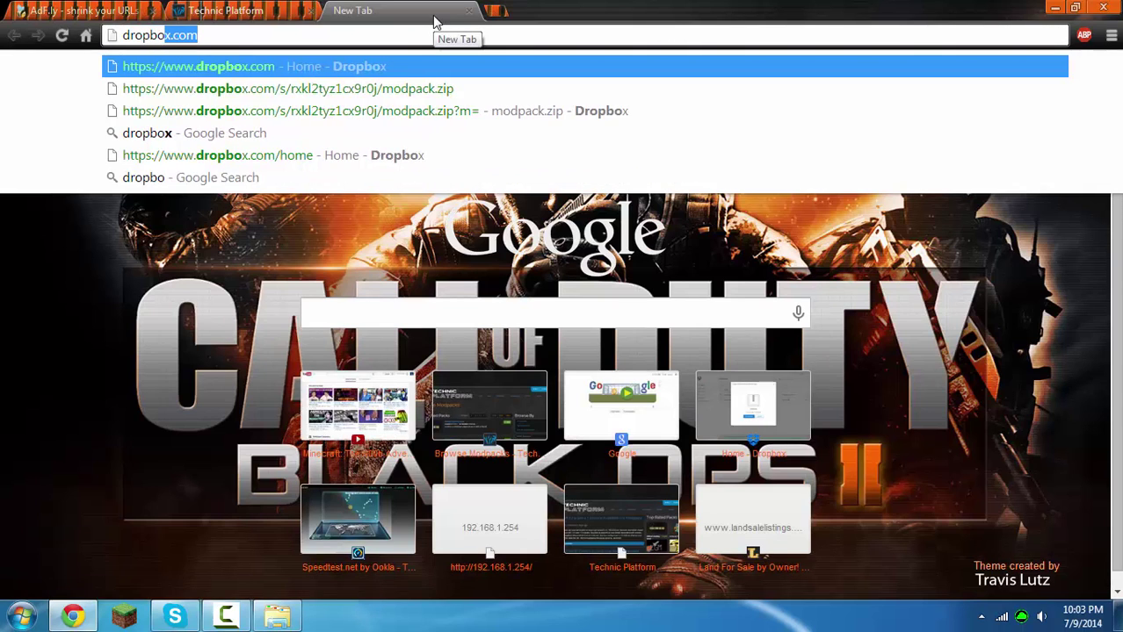
key("Return")
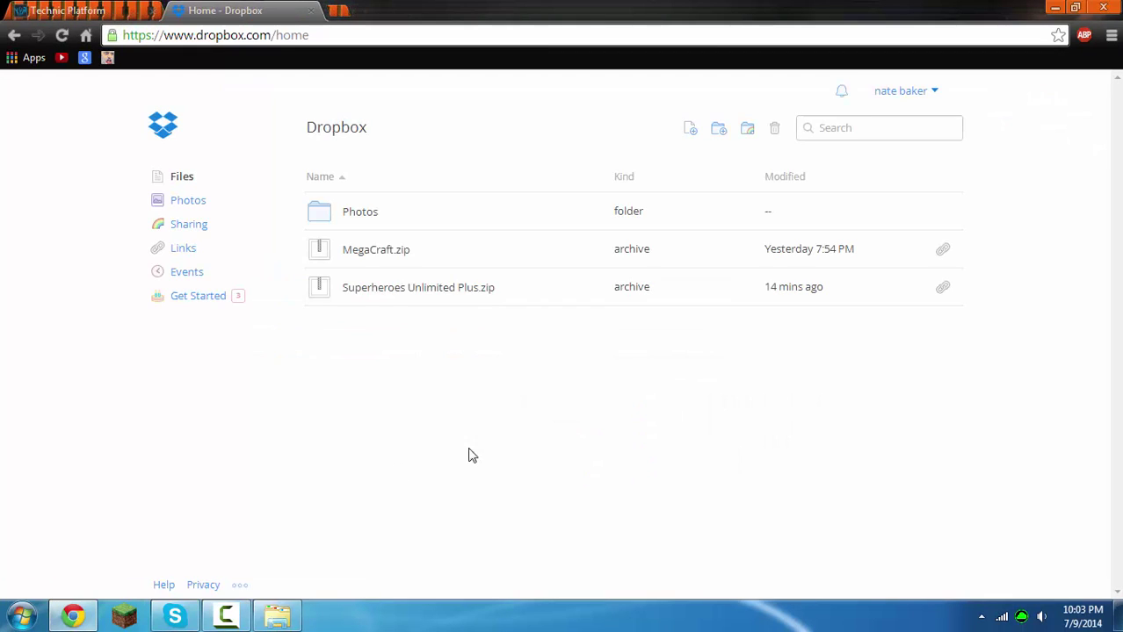
Upload the Modpack Test archive from its folder to Dropbox and close the folder window.
left_click(276, 616)
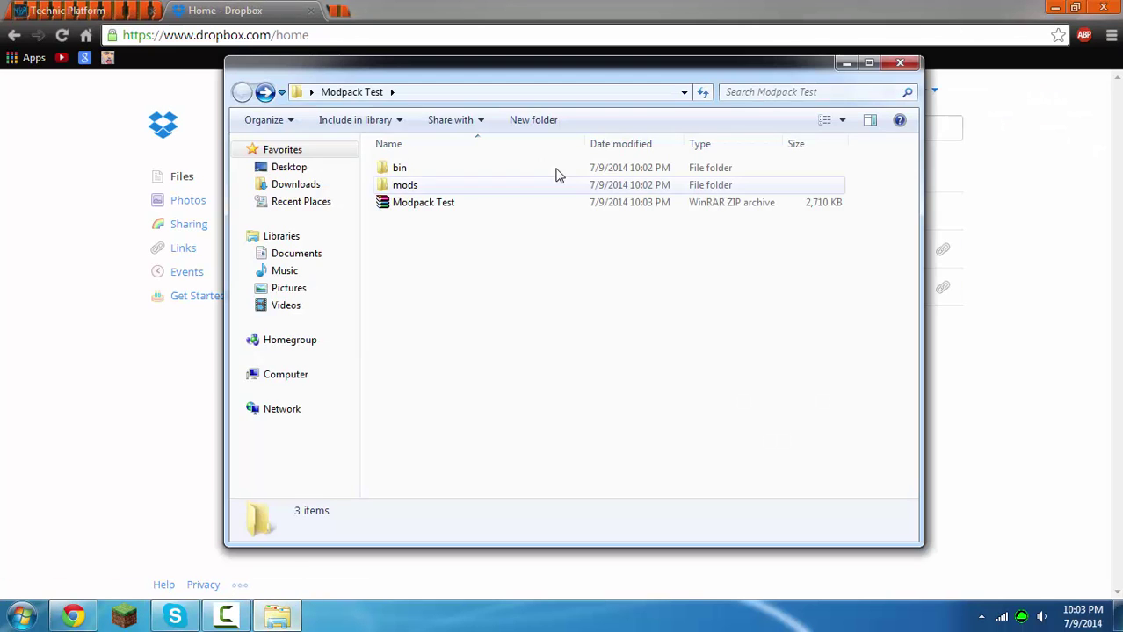
left_click_drag(429, 86, 894, 140)
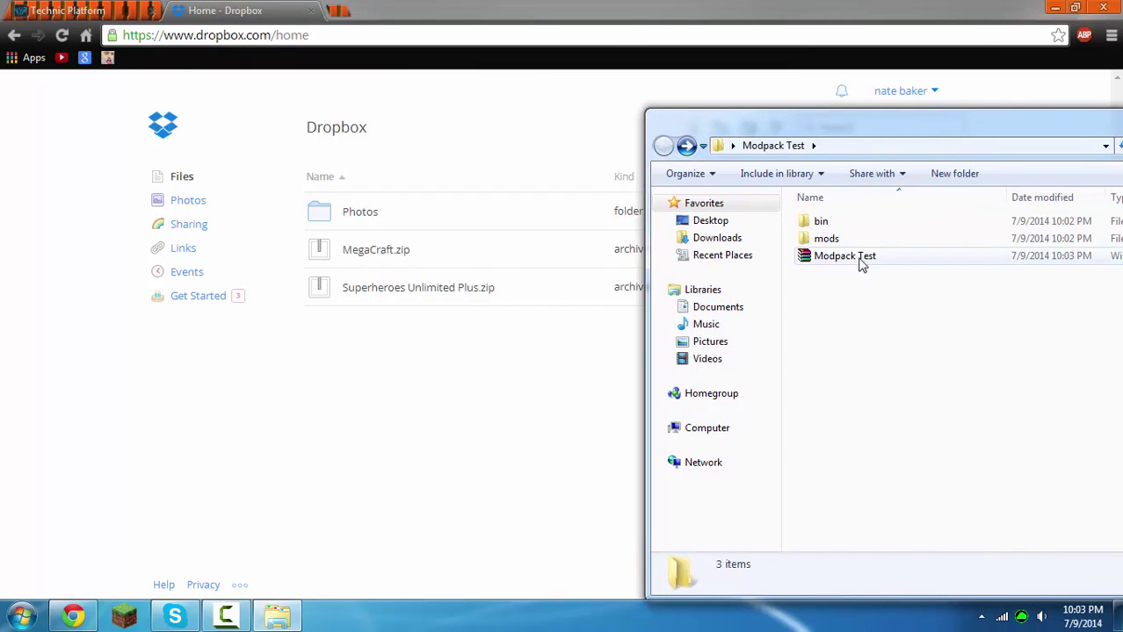
left_click_drag(861, 265, 449, 411)
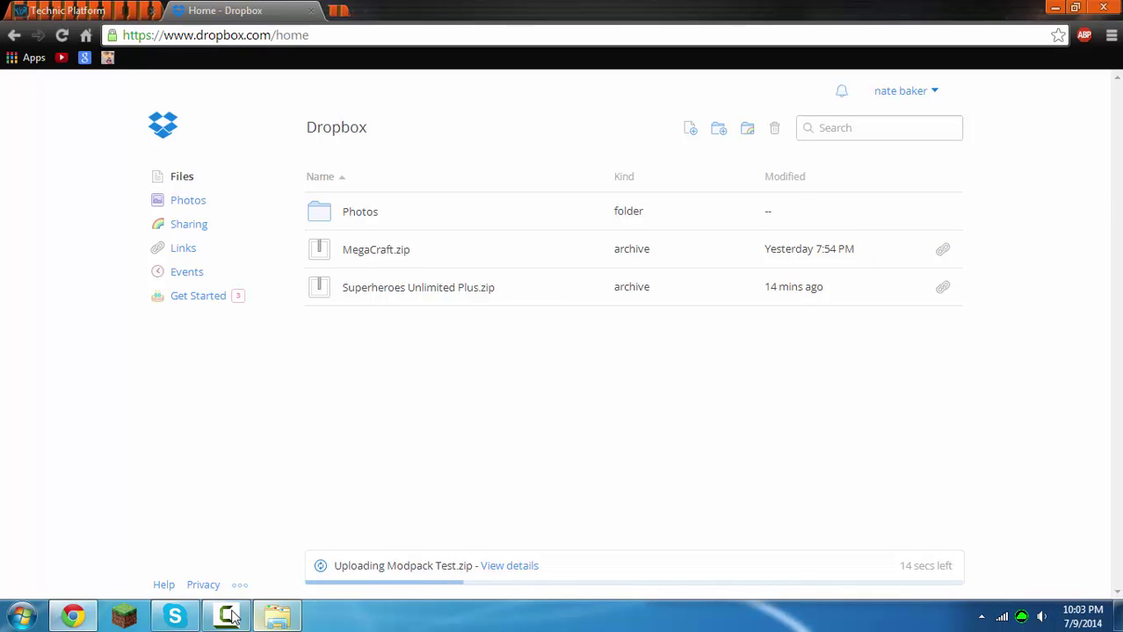
left_click(277, 615)
left_click(892, 300)
left_click_drag(807, 132, 390, 63)
left_click(910, 62)
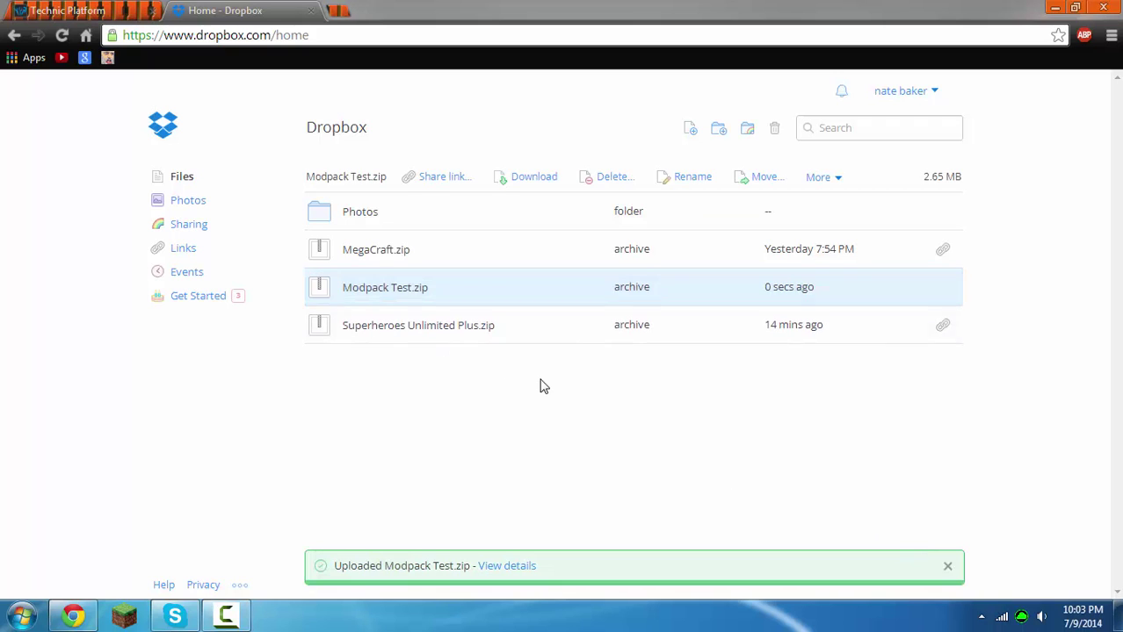
Open the share page of Modpack Test.zip, dismiss the share dialog, and copy the download link address.
left_click(432, 292)
left_click(417, 293)
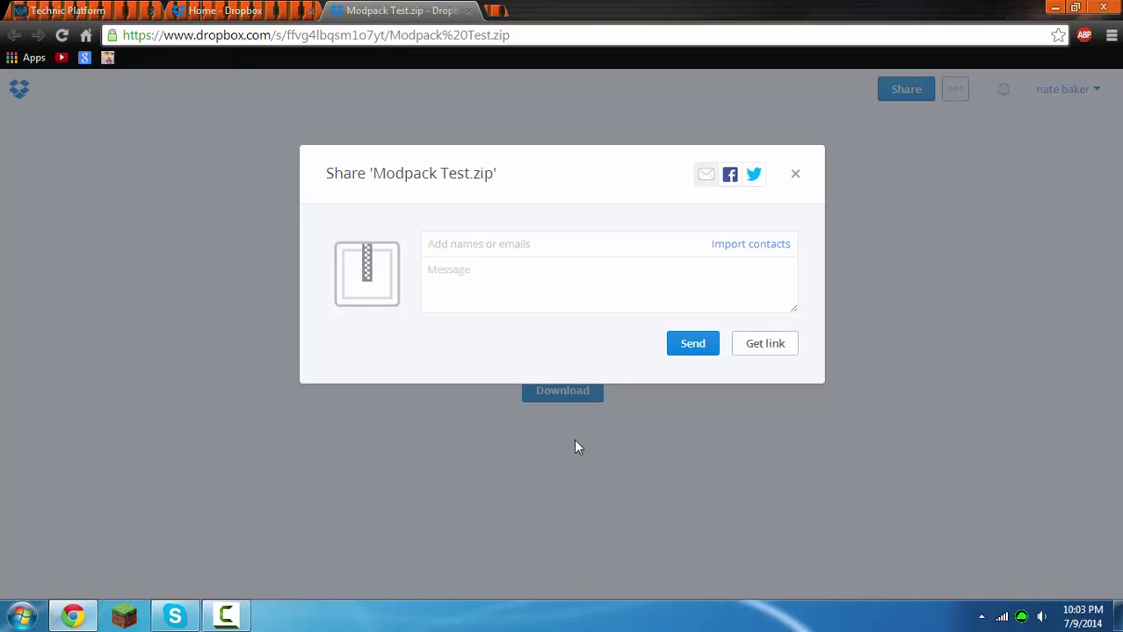
left_click(794, 177)
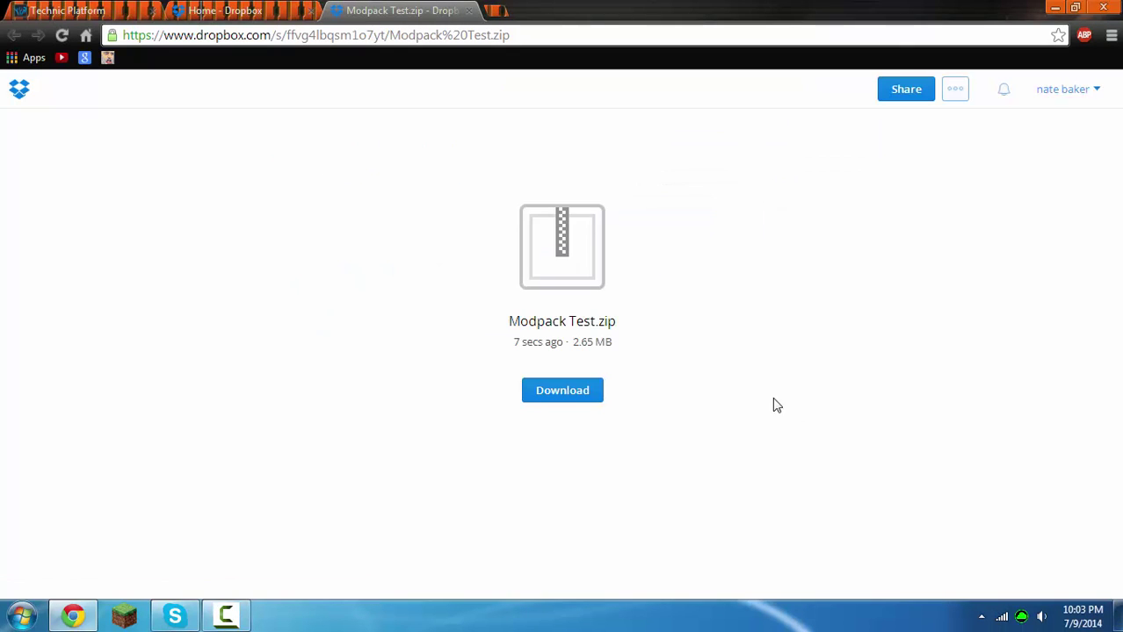
right_click(570, 389)
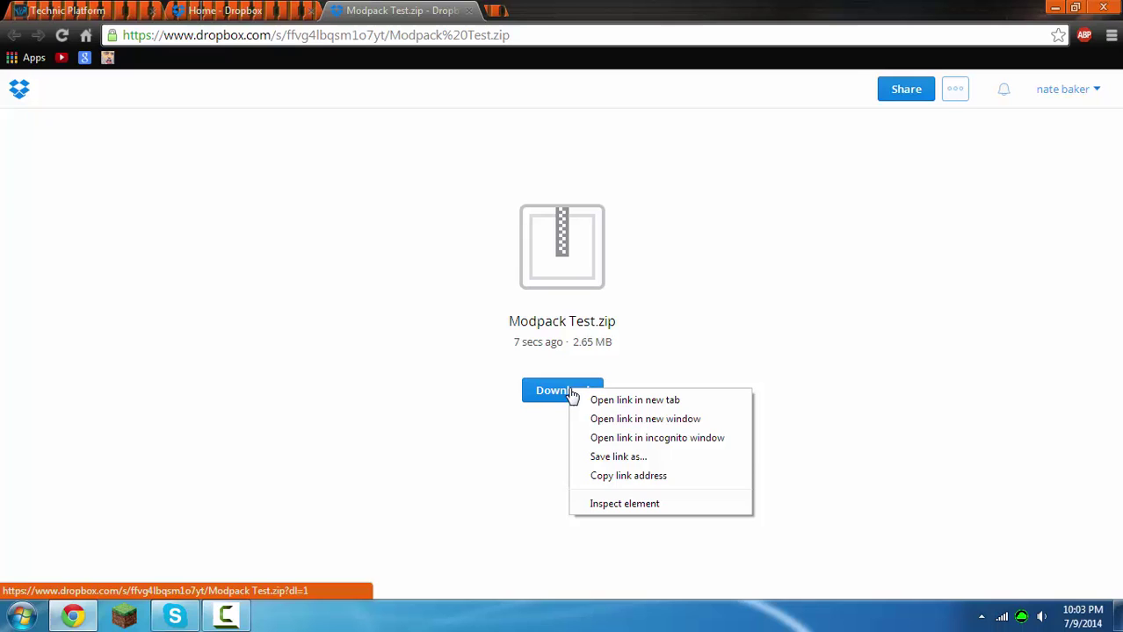
left_click(638, 479)
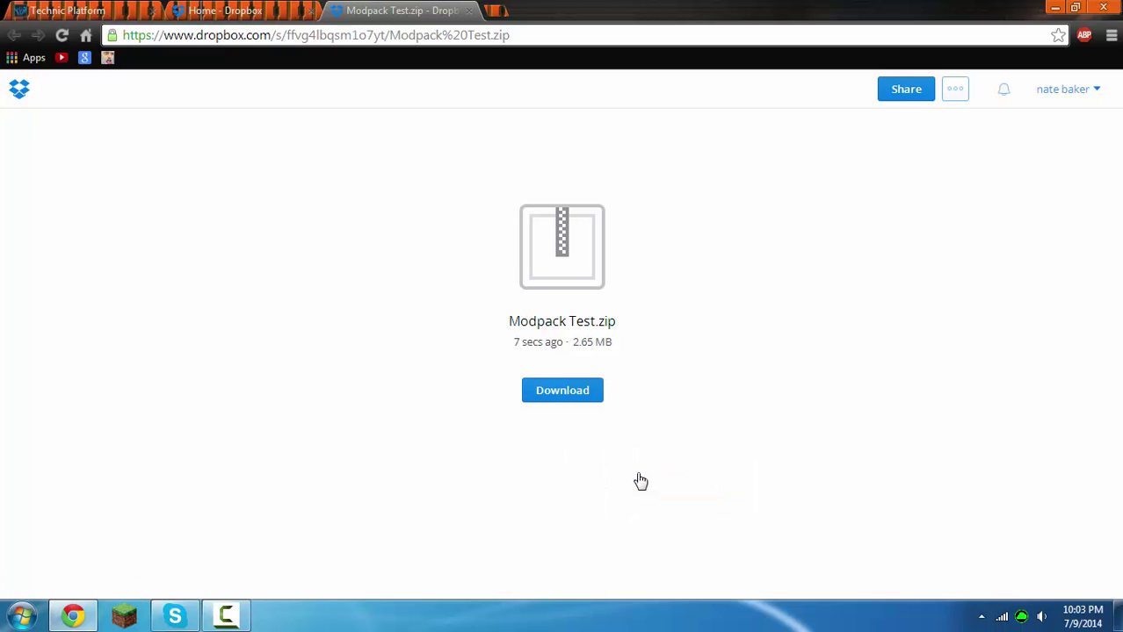
Open the Technic Platform modpack creation form, name the pack "Lion865 modpack test" and set its Minecraft version to 1.6.4.
left_click(102, 12)
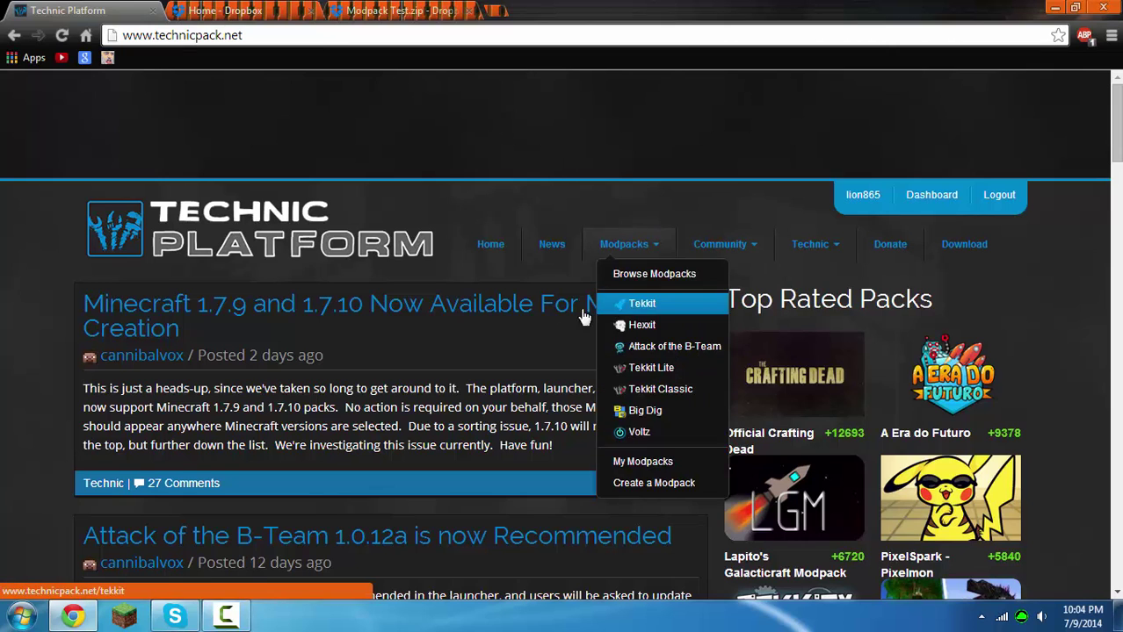
mouse_move(616, 238)
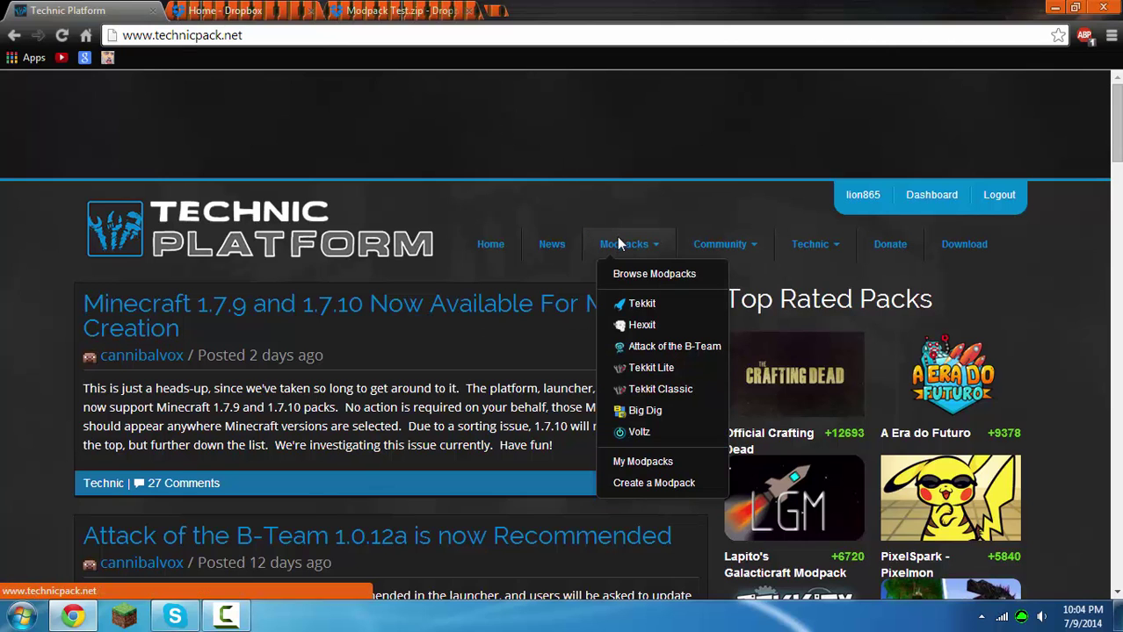
left_click(652, 482)
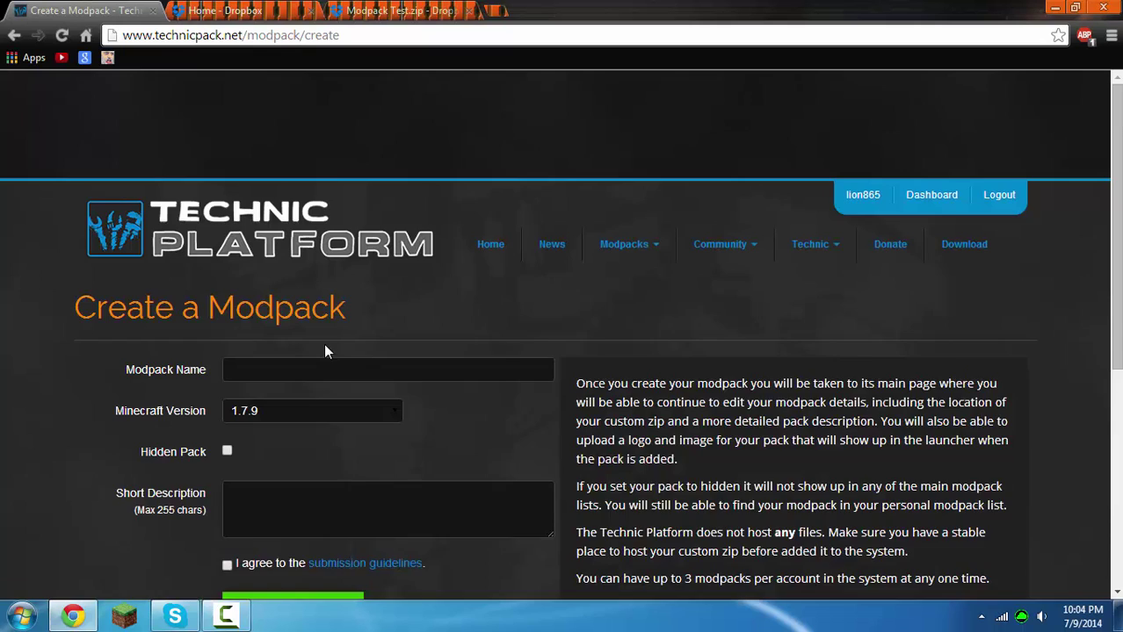
scroll(342, 258, "down", 1)
left_click(333, 279)
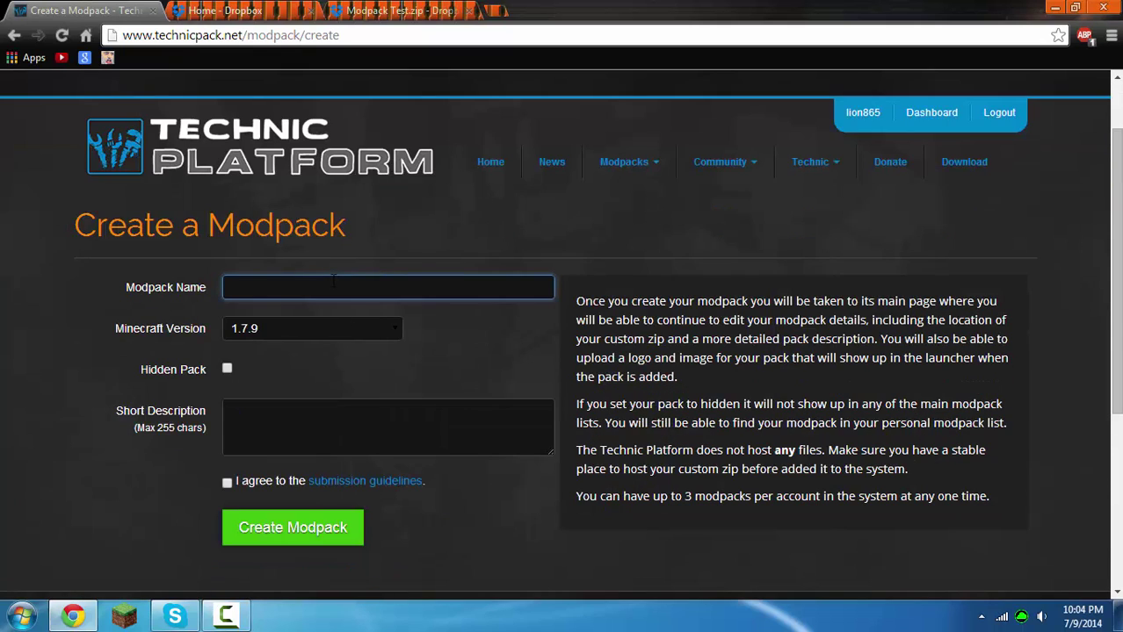
type("Lion865 modpac")
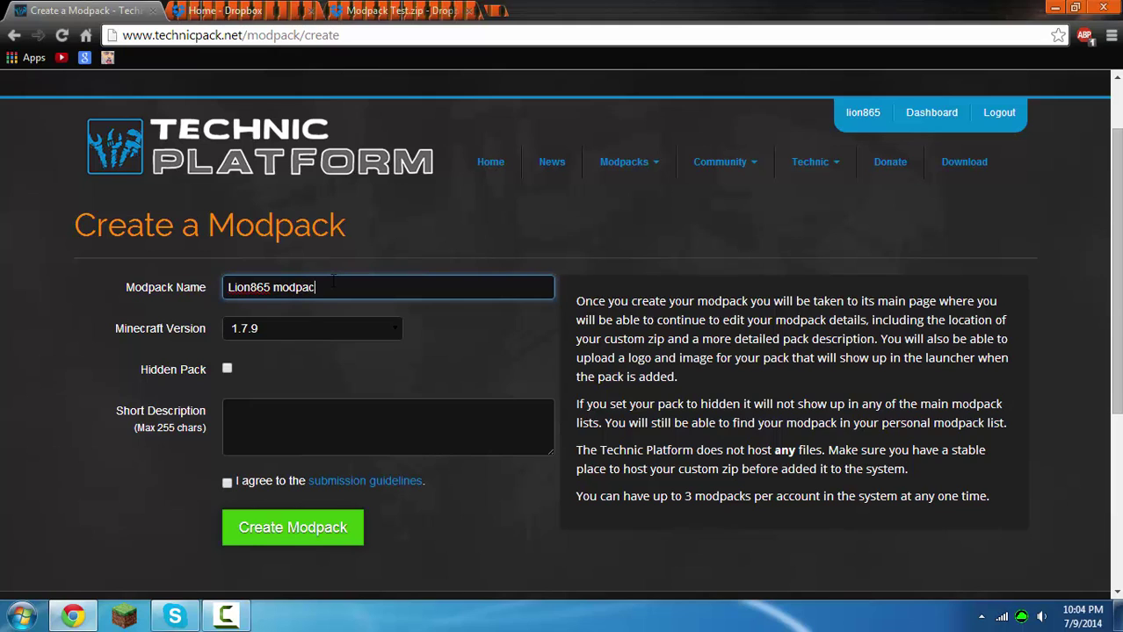
type("k test")
left_click(369, 327)
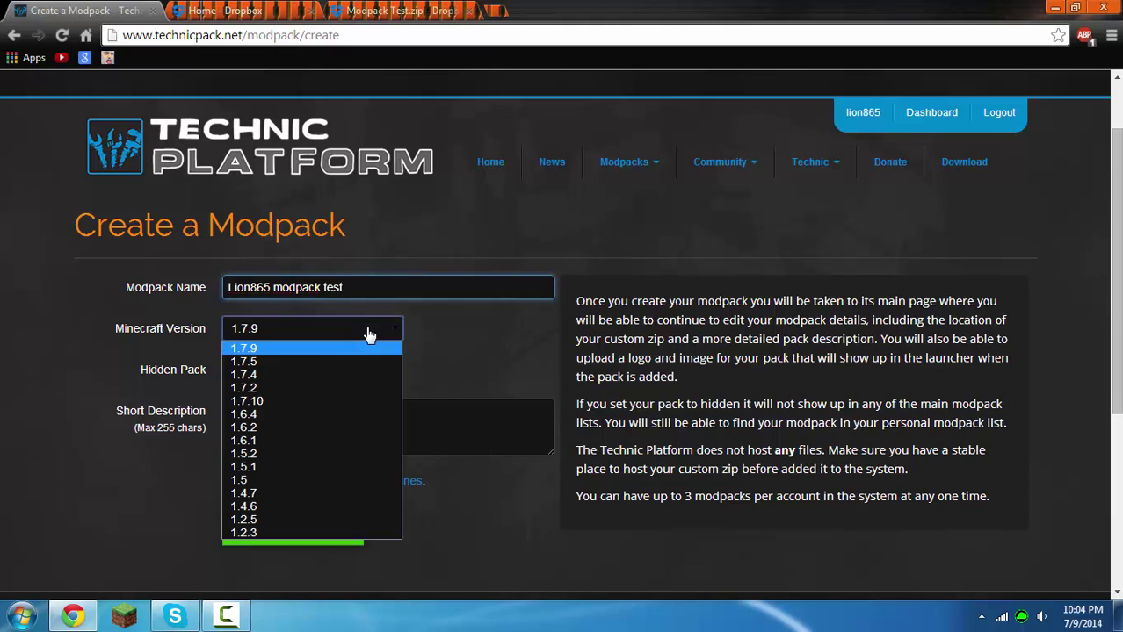
left_click(309, 415)
Enter the short description "This is a modpack", agree to the submission guidelines, and try to create the modpack.
scroll(308, 415, "down", 1)
left_click(295, 367)
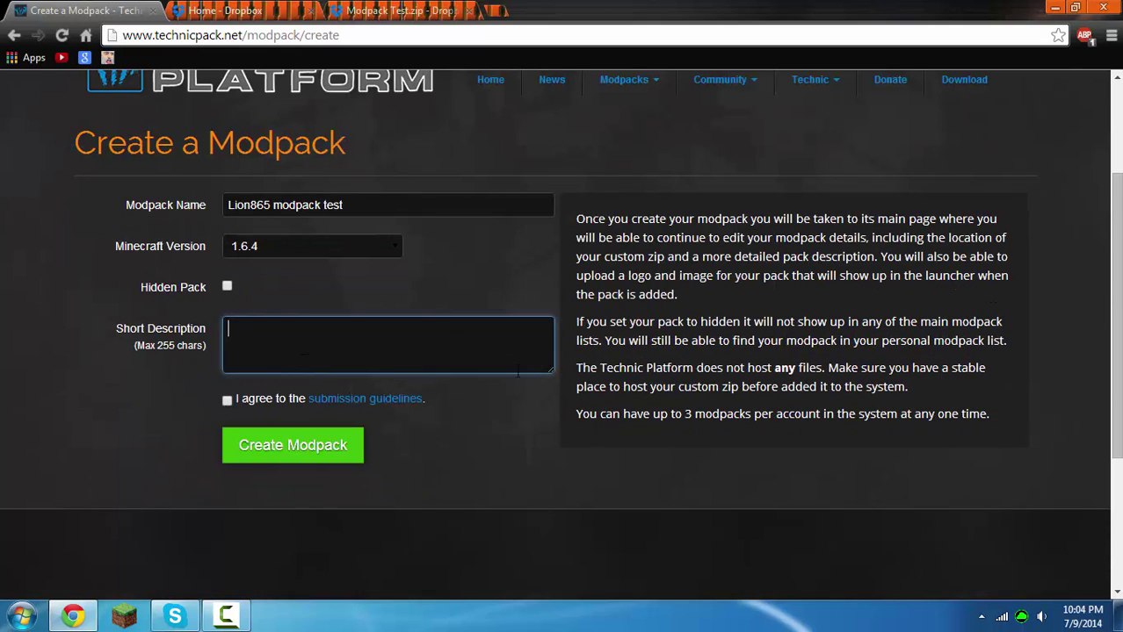
type("nrgntrsdh")
key("ctrl+a")
key("BackSpace")
type("This is a modpack")
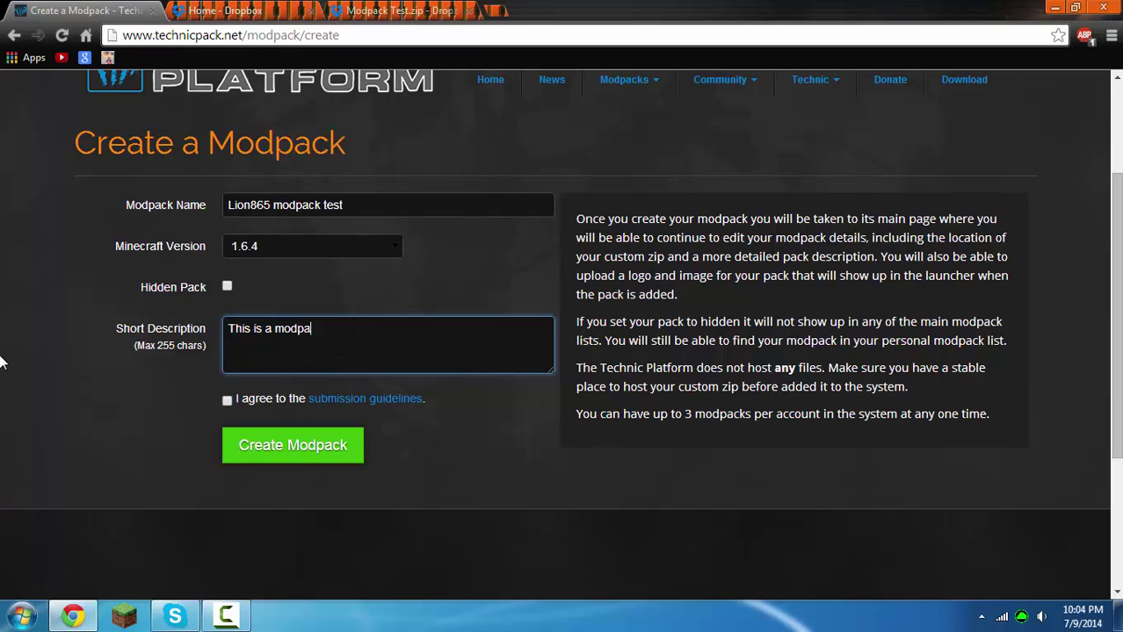
left_click(226, 401)
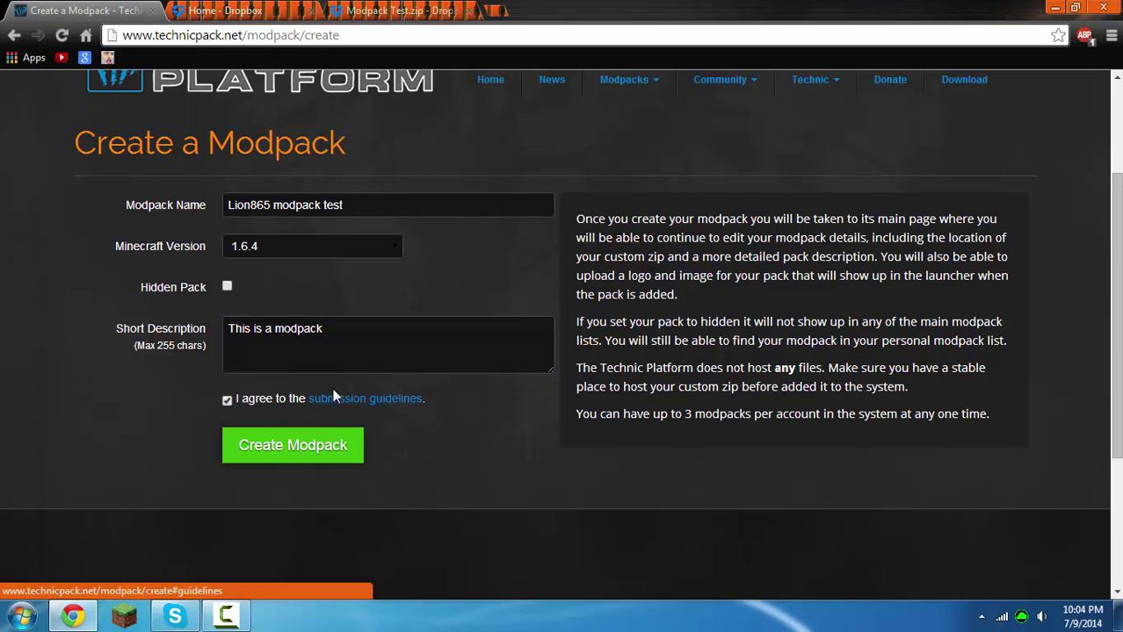
left_click(290, 464)
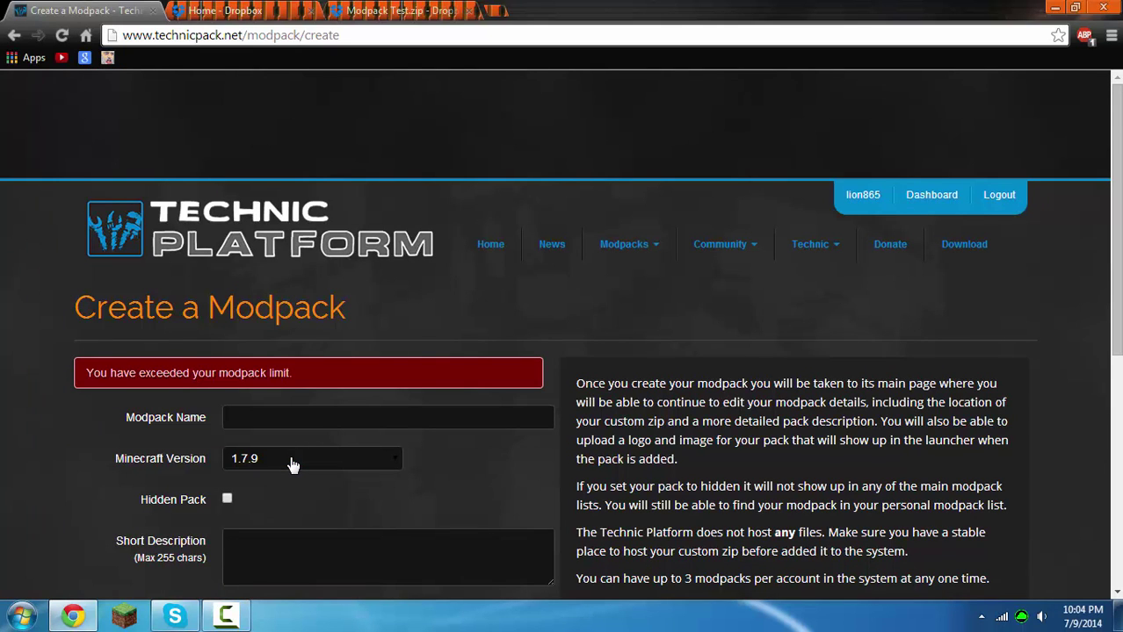
Create the modpack "lion865 modpack test" for Minecraft 1.6.4 from the completed form.
scroll(351, 465, "down", 2)
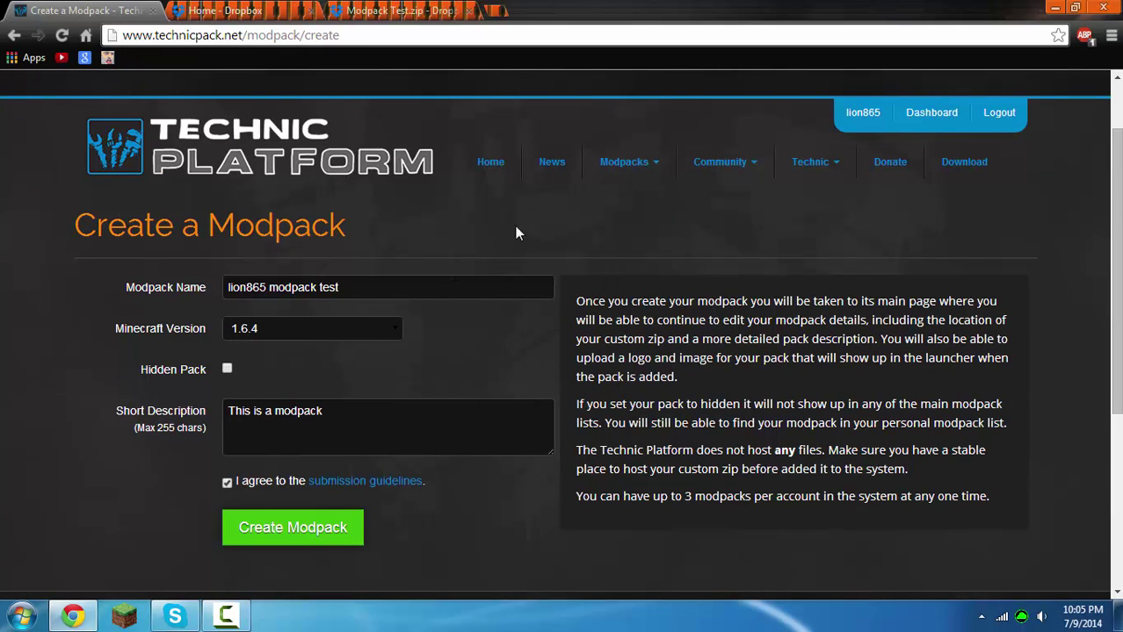
left_click(314, 534)
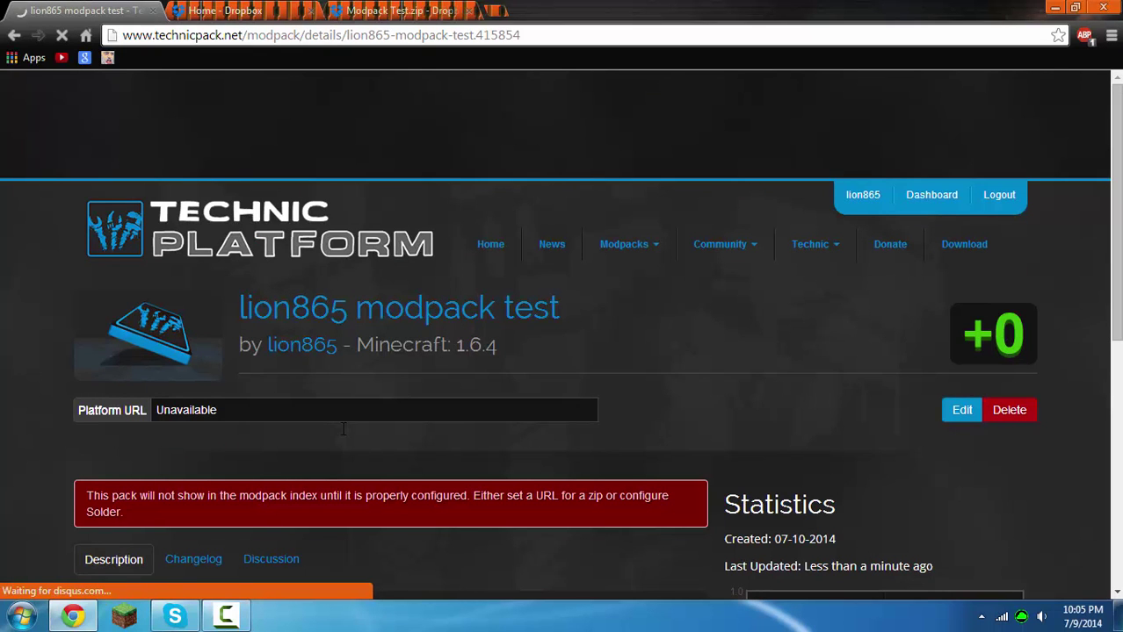
scroll(342, 429, "down", 3)
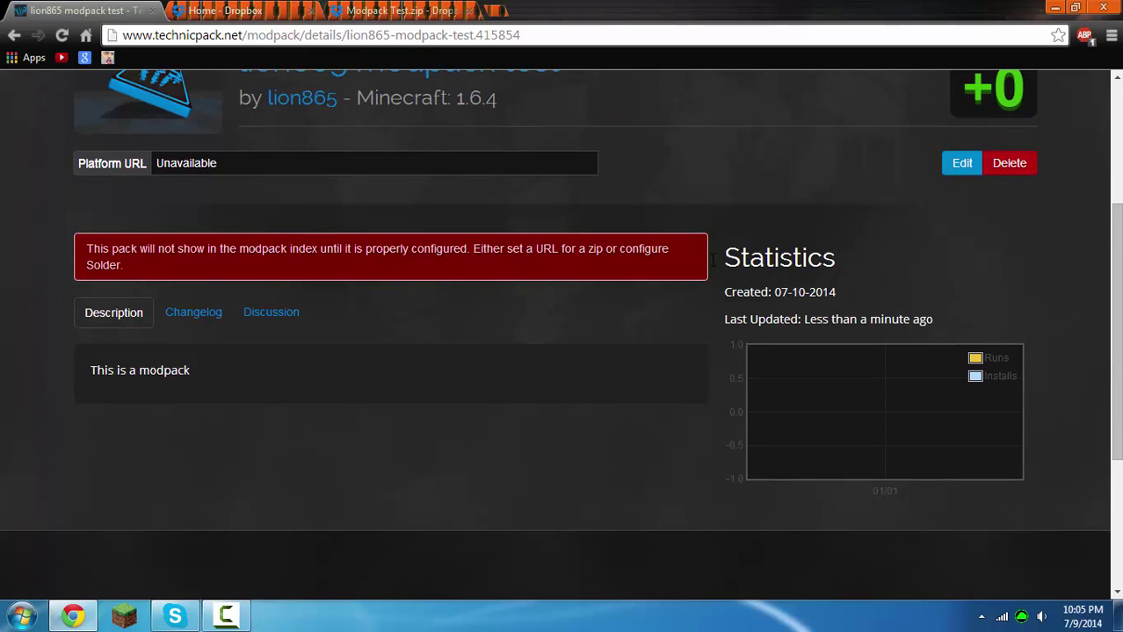
Open the new modpack's settings for editing and go to its Modpack Location field.
scroll(663, 281, "up", 1)
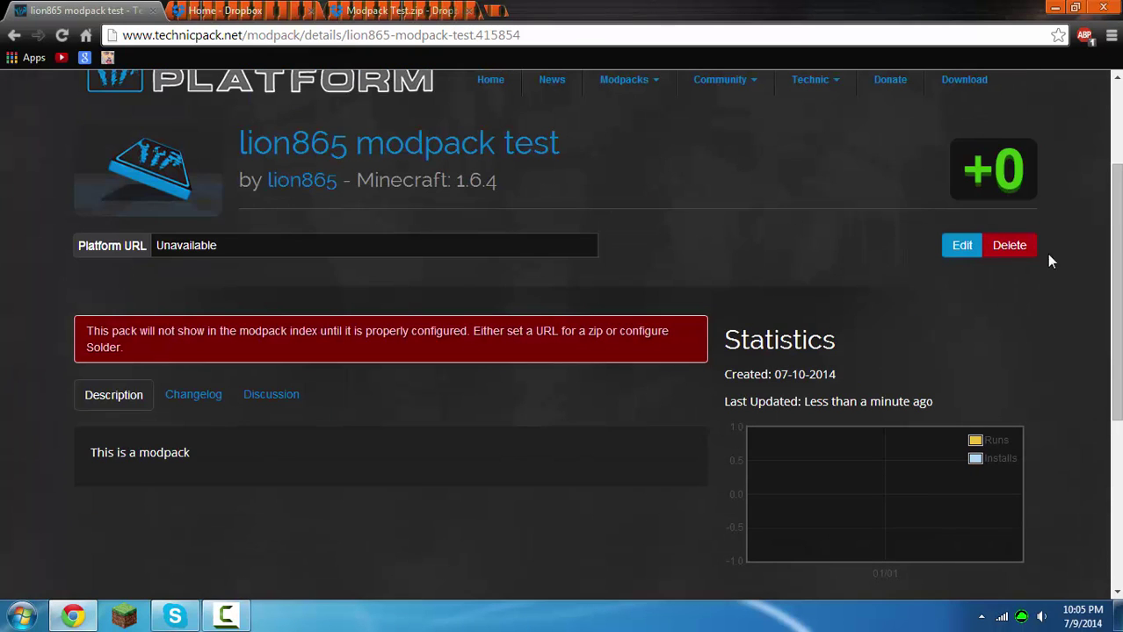
left_click(960, 252)
scroll(413, 263, "down", 2)
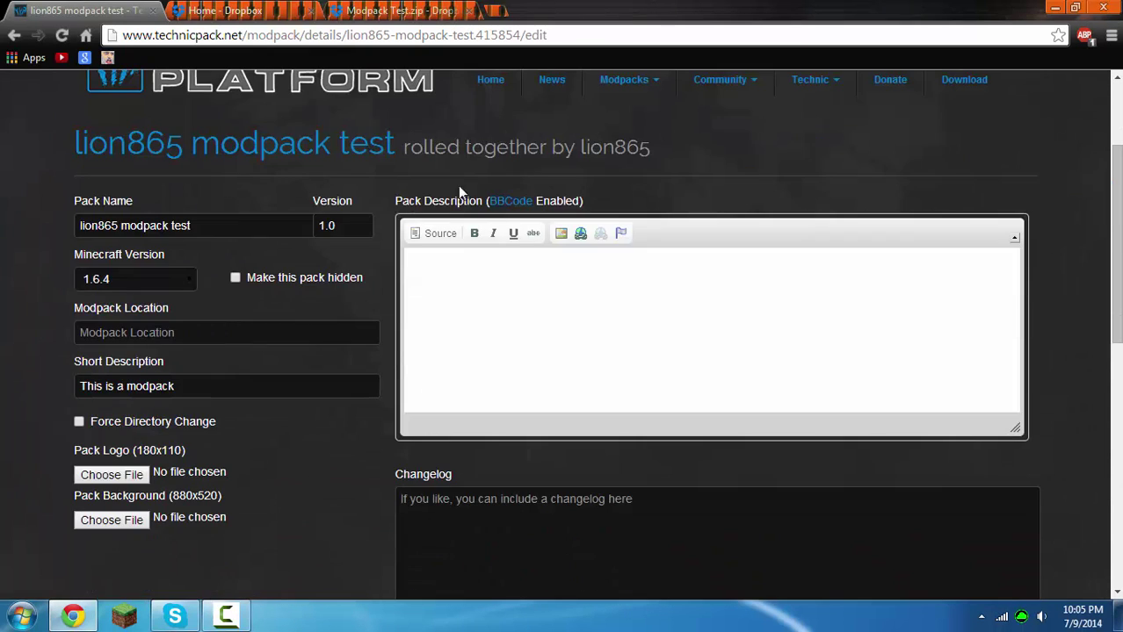
scroll(464, 329, "down", 1)
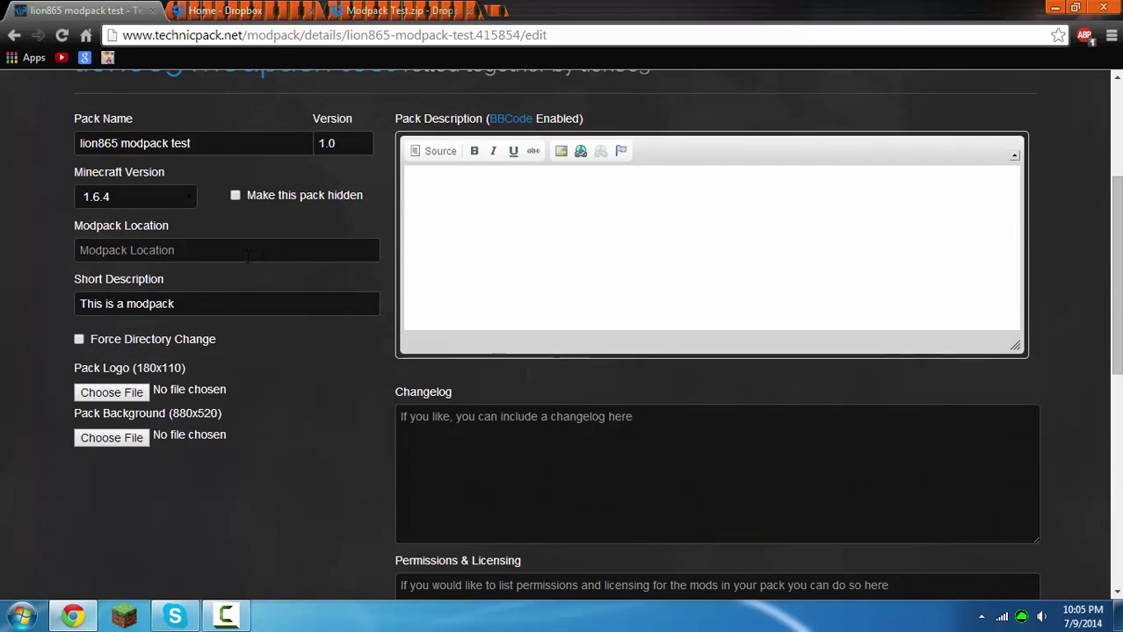
left_click(192, 250)
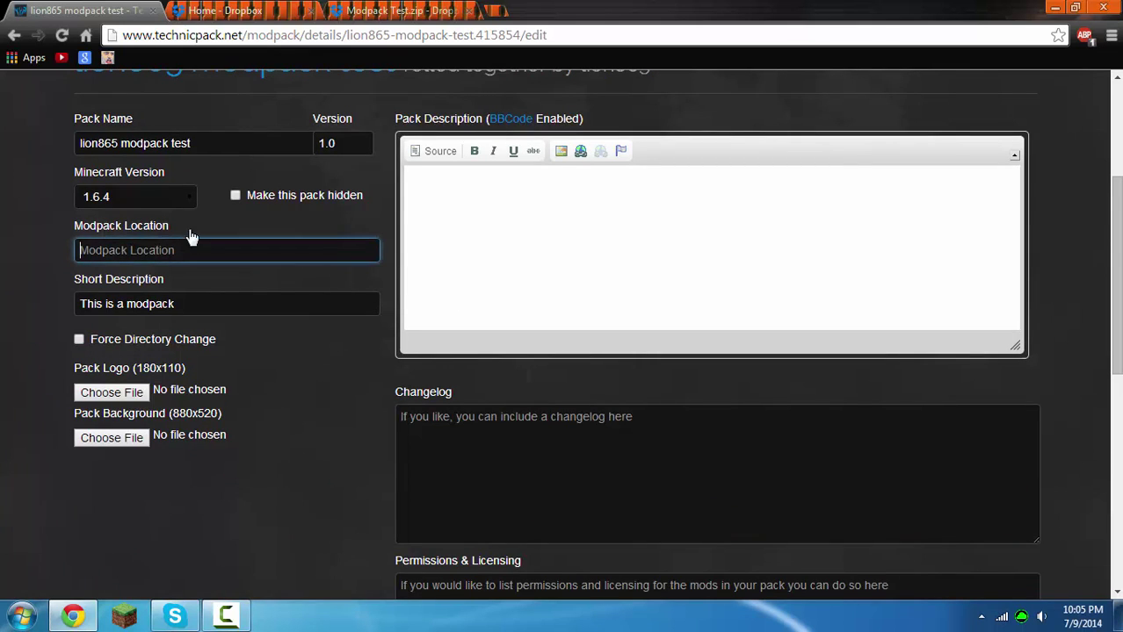
Copy the download link address of Modpack Test.zip from its Dropbox share page.
left_click(237, 9)
left_click(546, 417)
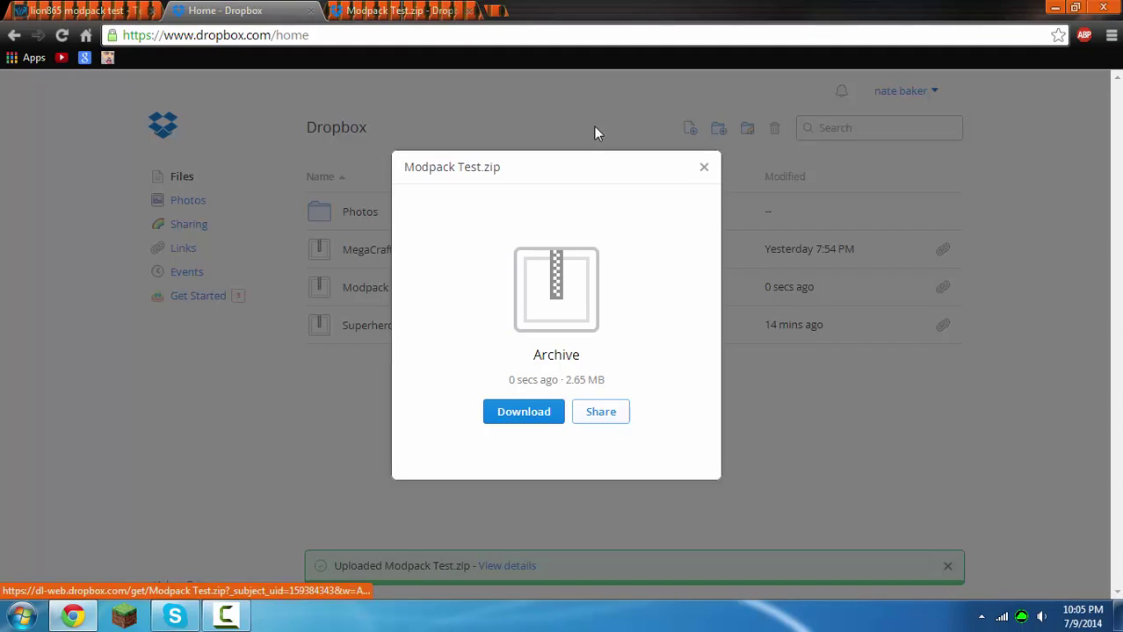
left_click(397, 9)
right_click(581, 397)
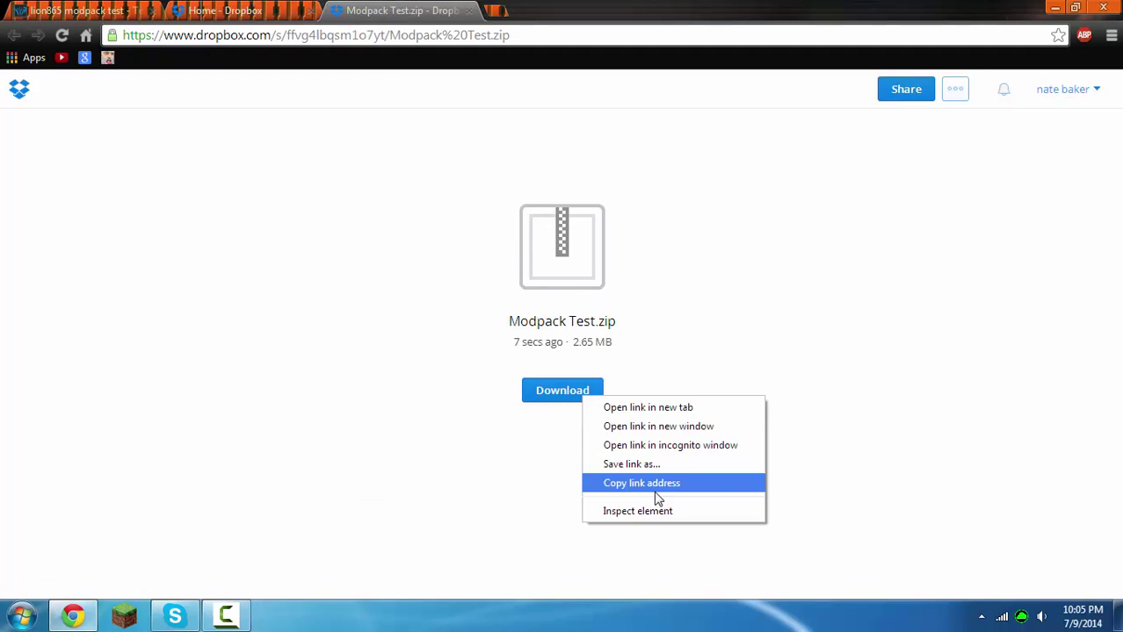
left_click(656, 485)
Paste the copied Dropbox download link for Modpack Test.zip as the Modpack Location on the Technic edit page.
left_click(88, 9)
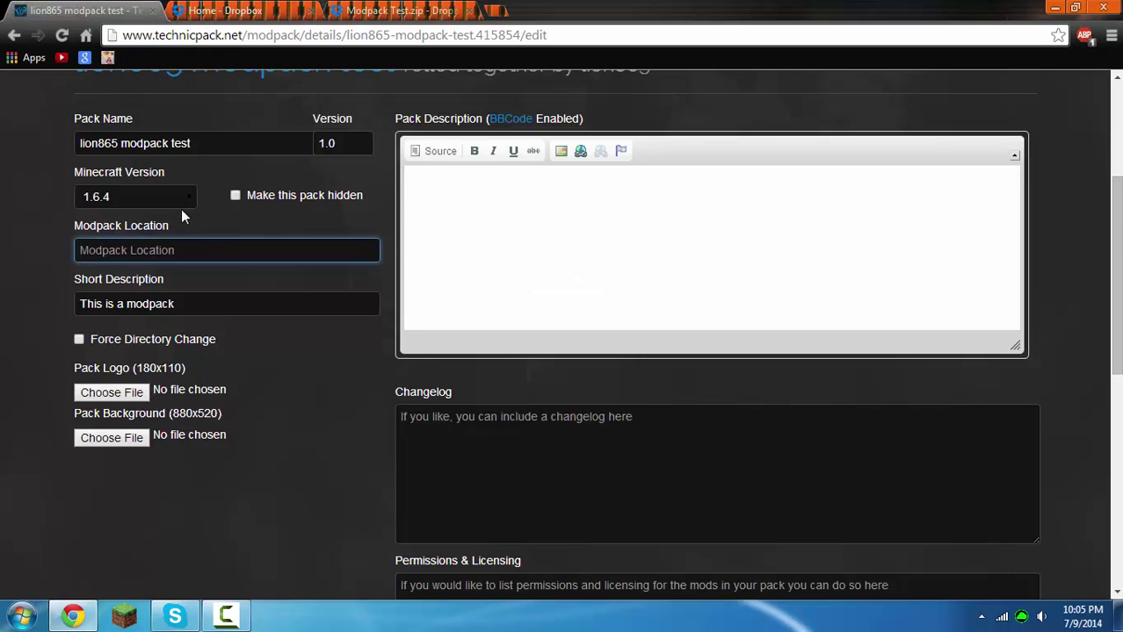
left_click(230, 247)
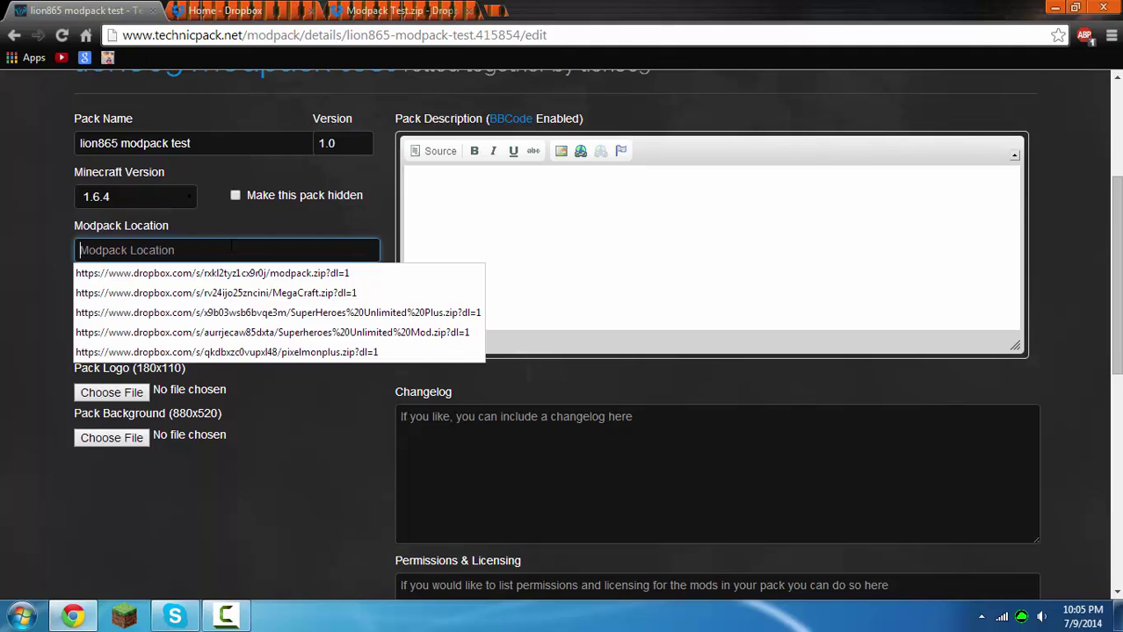
key("ctrl+v")
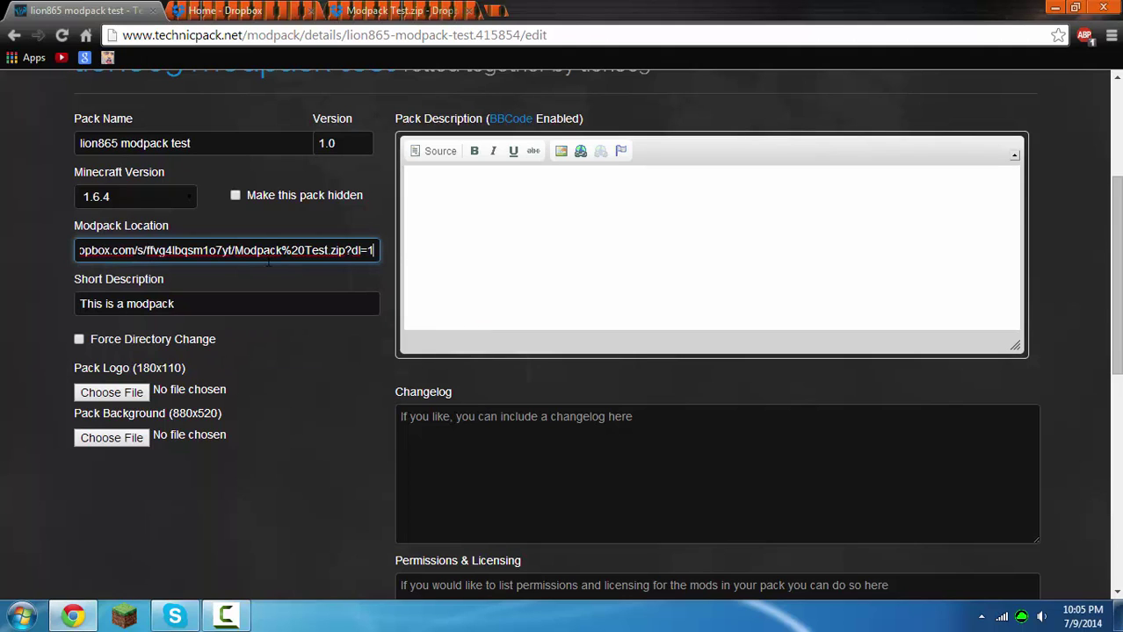
key("ctrl+a")
key("BackSpace")
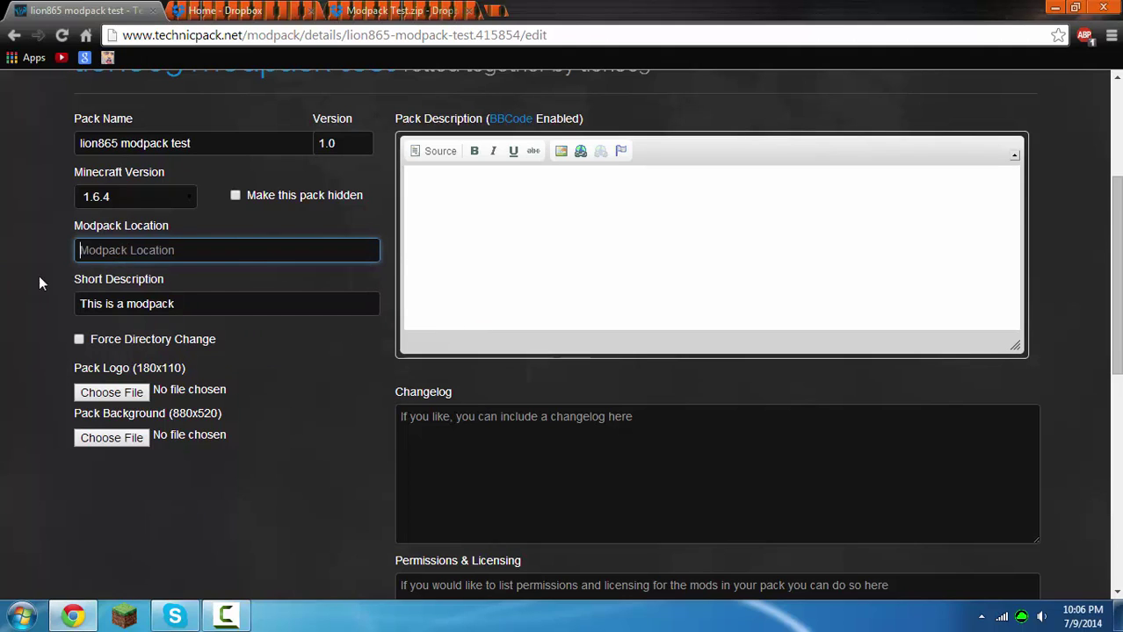
right_click(254, 256)
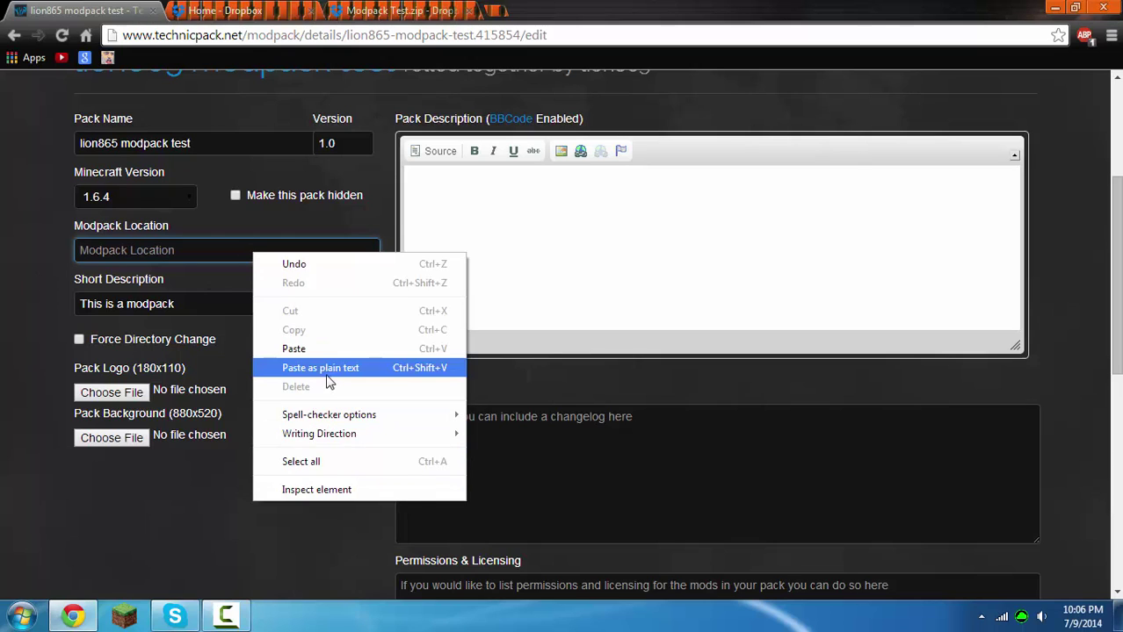
left_click(281, 349)
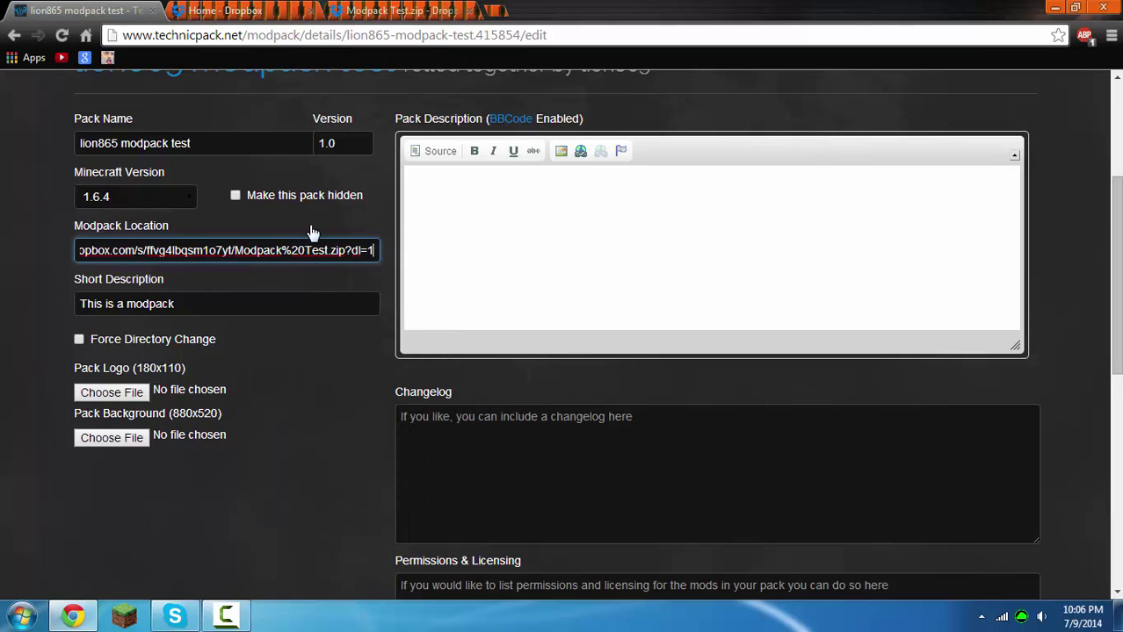
Start the pack description with "This is a cool modpack" and, below it, the heading "Mod list:".
left_click(523, 203)
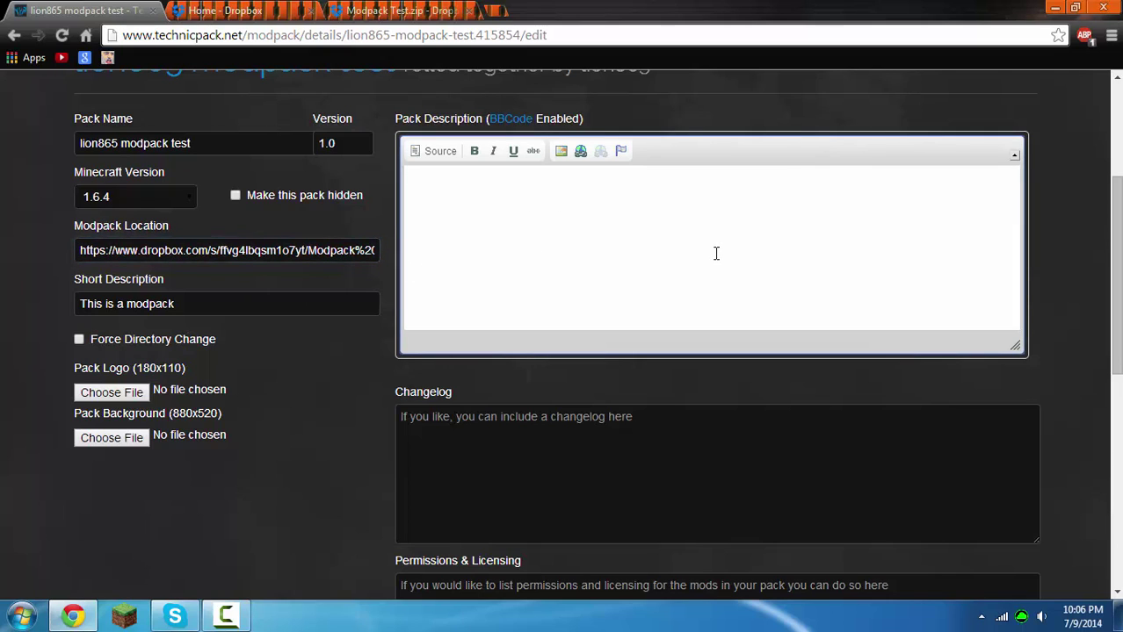
type("This is a cool modpack  ")
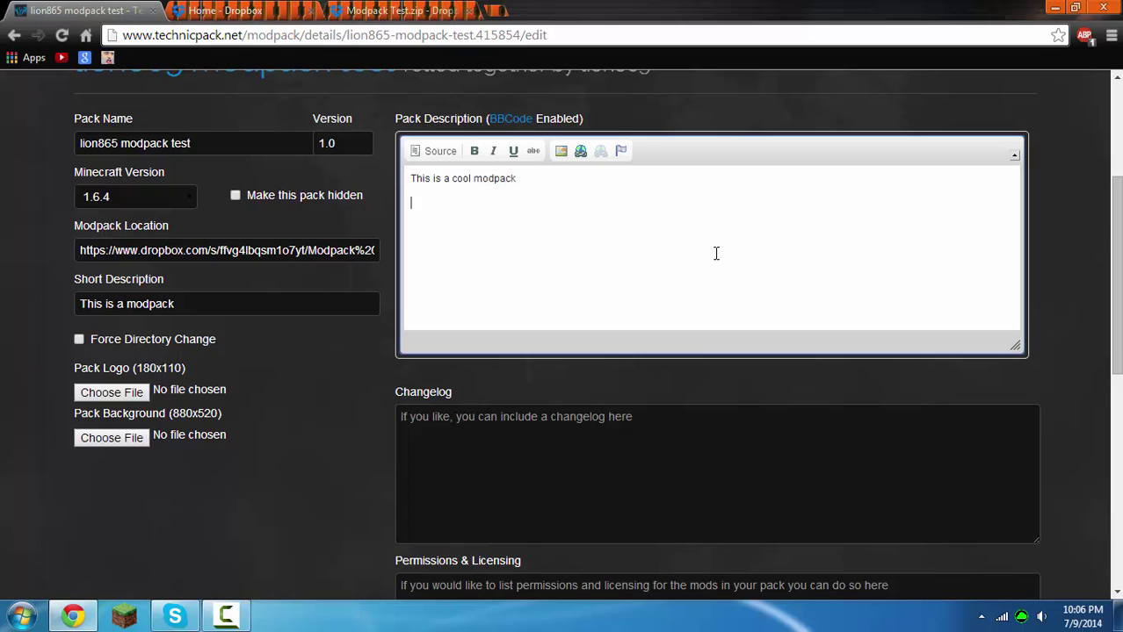
type("Mod list:")
left_click(1054, 7)
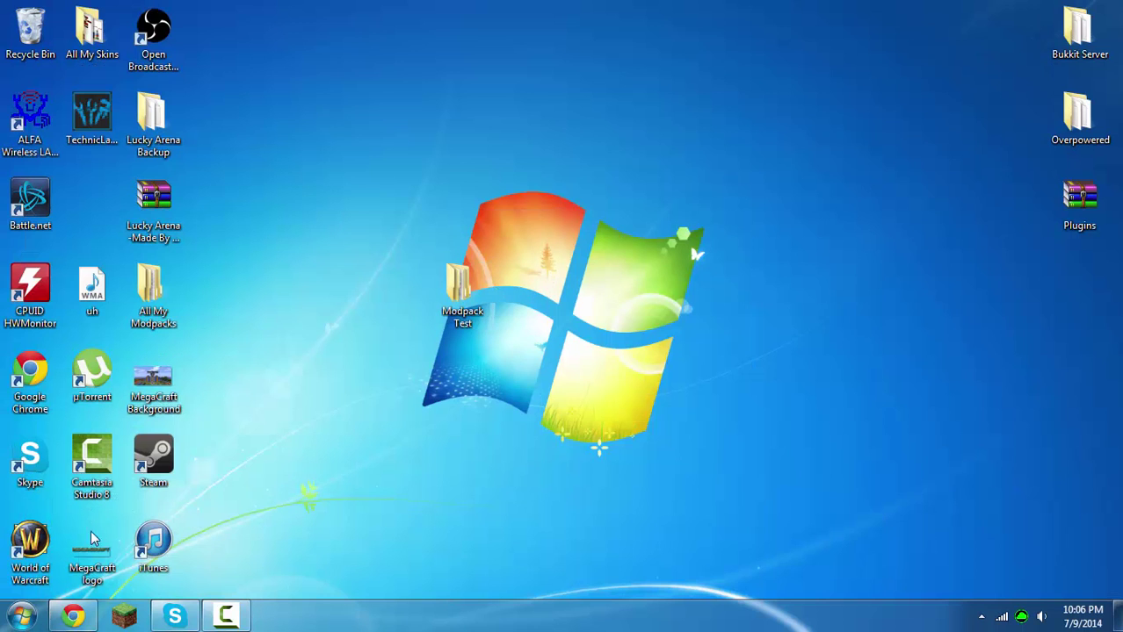
left_click(75, 618)
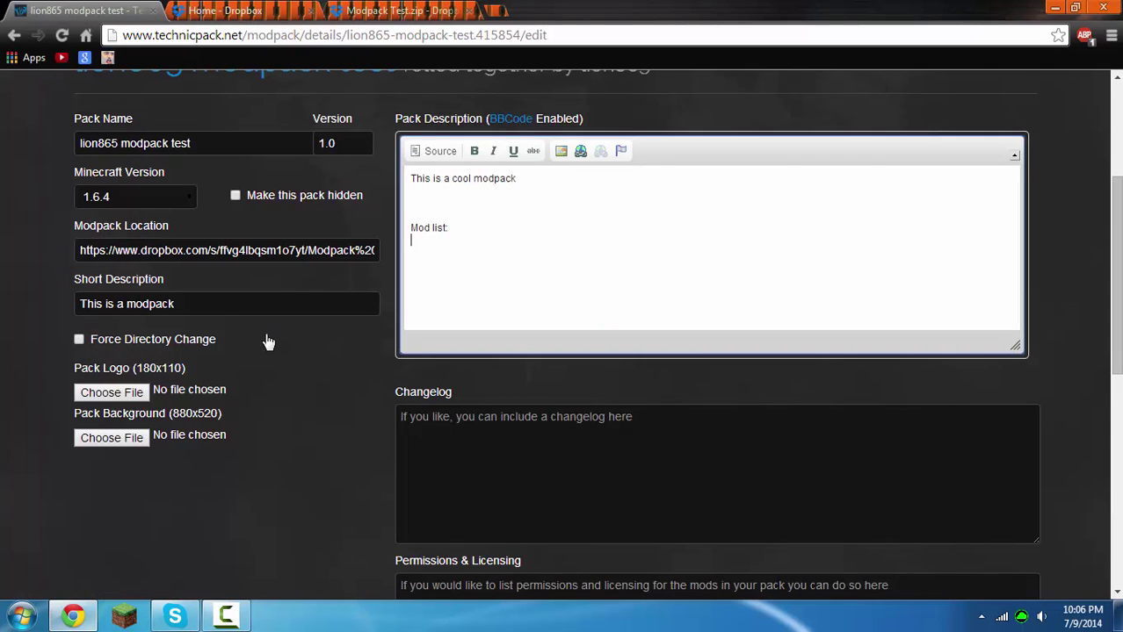
left_click(349, 8)
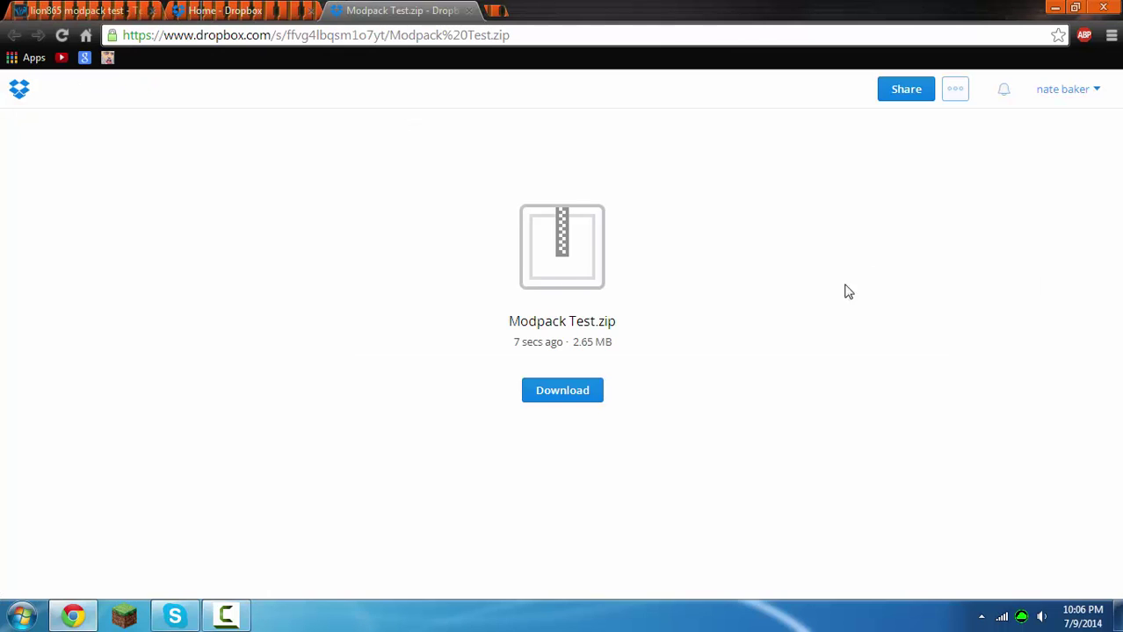
left_click(97, 11)
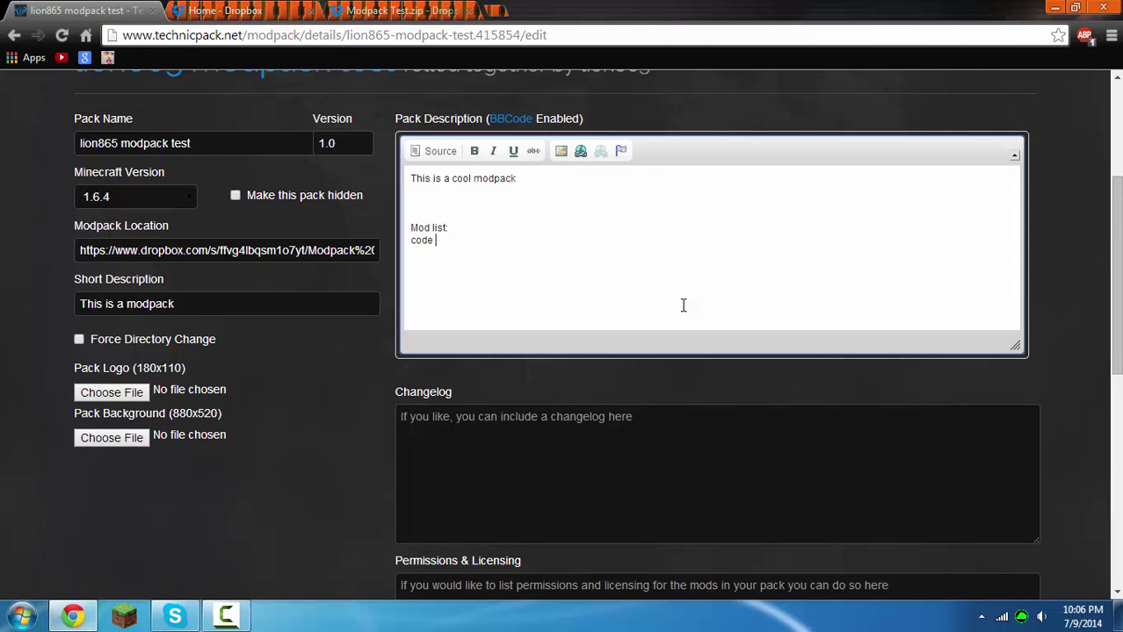
List code chicken core, not enough items, backpacks and archimedes ships on separate lines under "Mod list:" in the pack description.
type("chicken c")
type("ore not enough ")
type("ite")
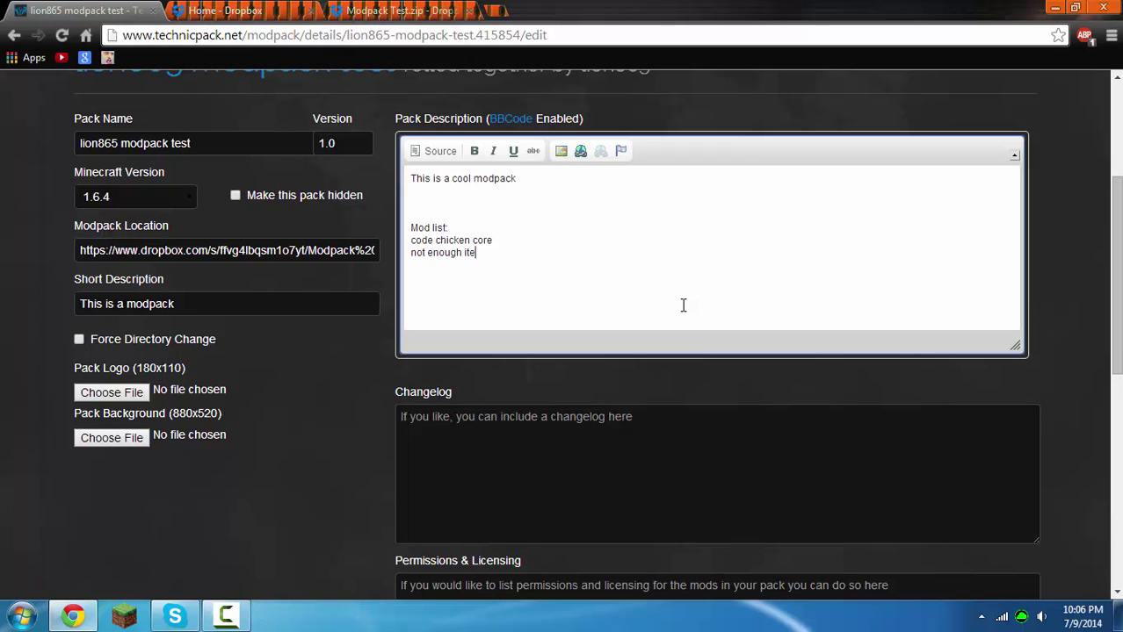
type("ms\\")
key("Return")
key("Return")
type("backpacks")
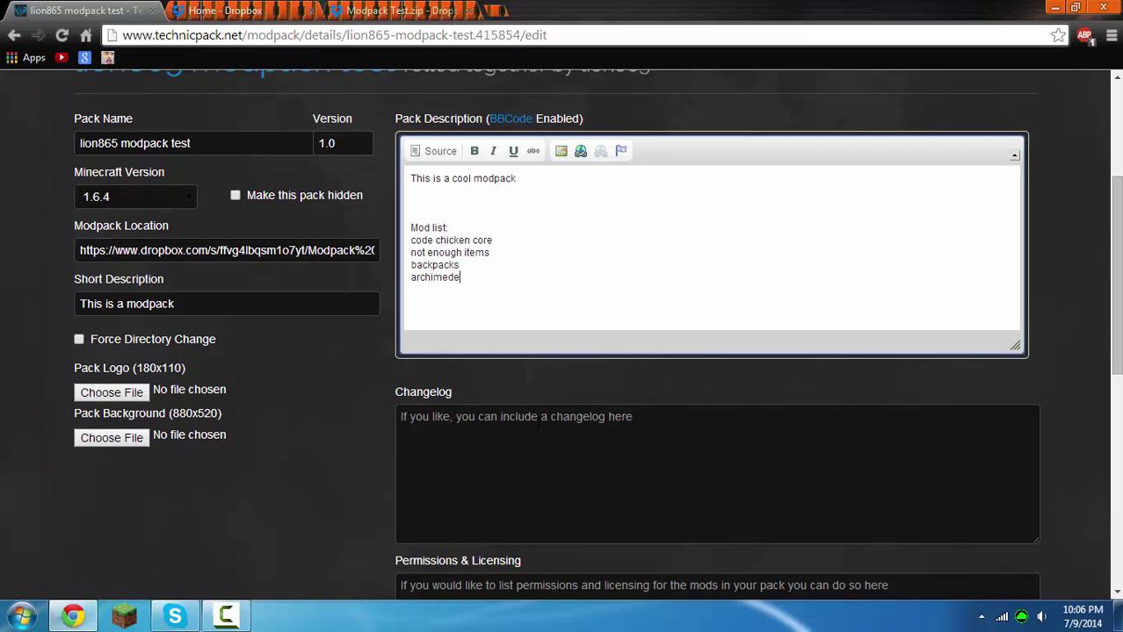
scroll(540, 405, "down", 2)
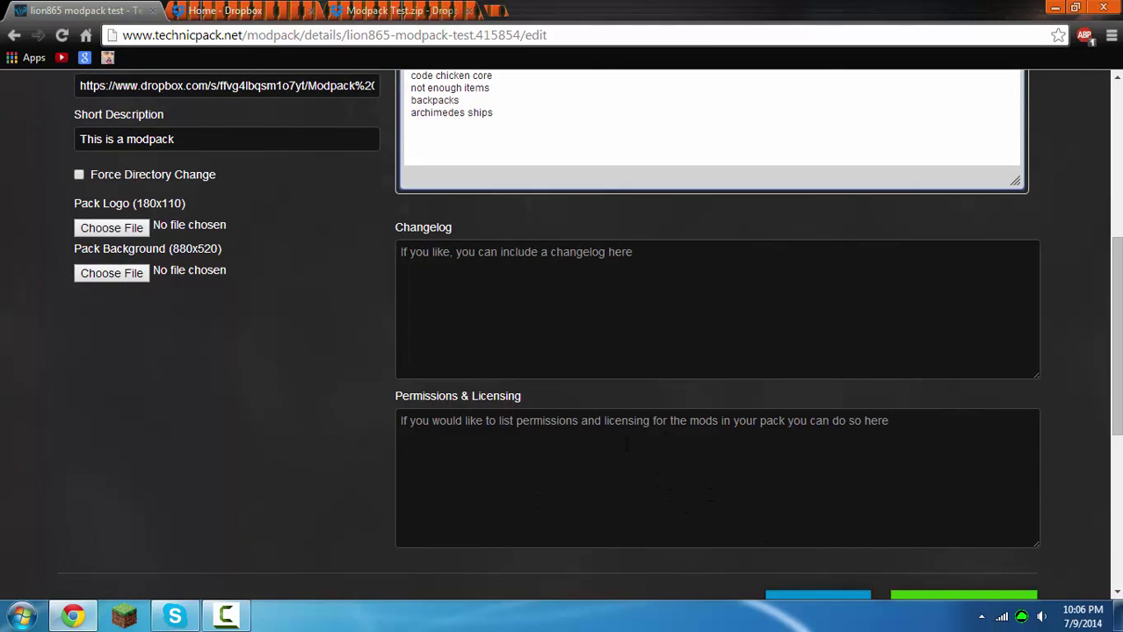
left_click(560, 316)
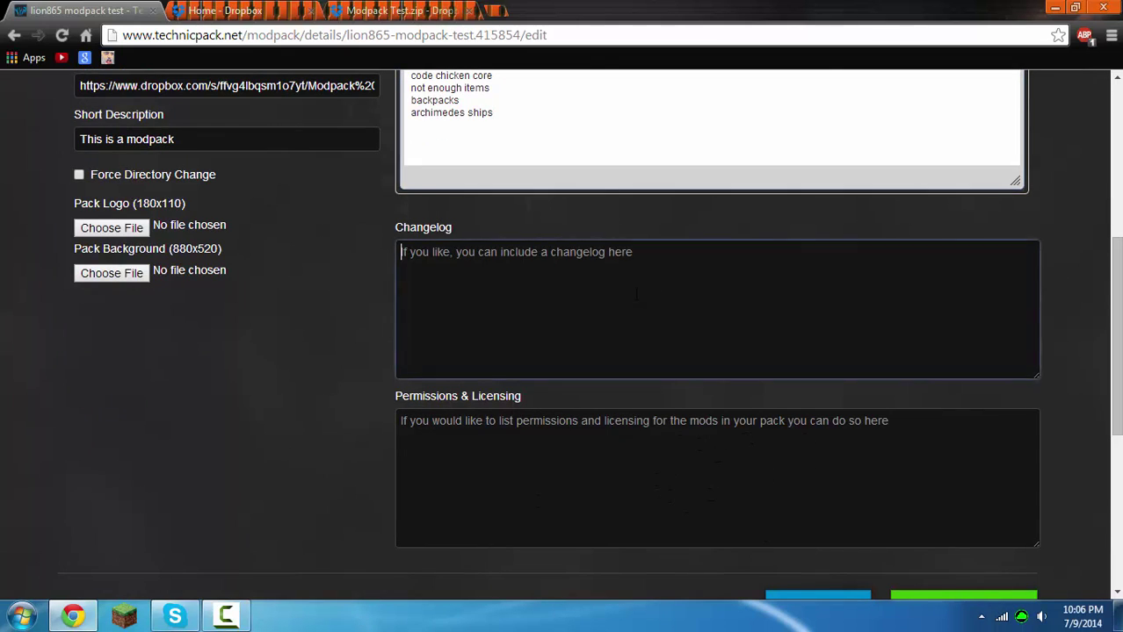
scroll(560, 317, "up", 3)
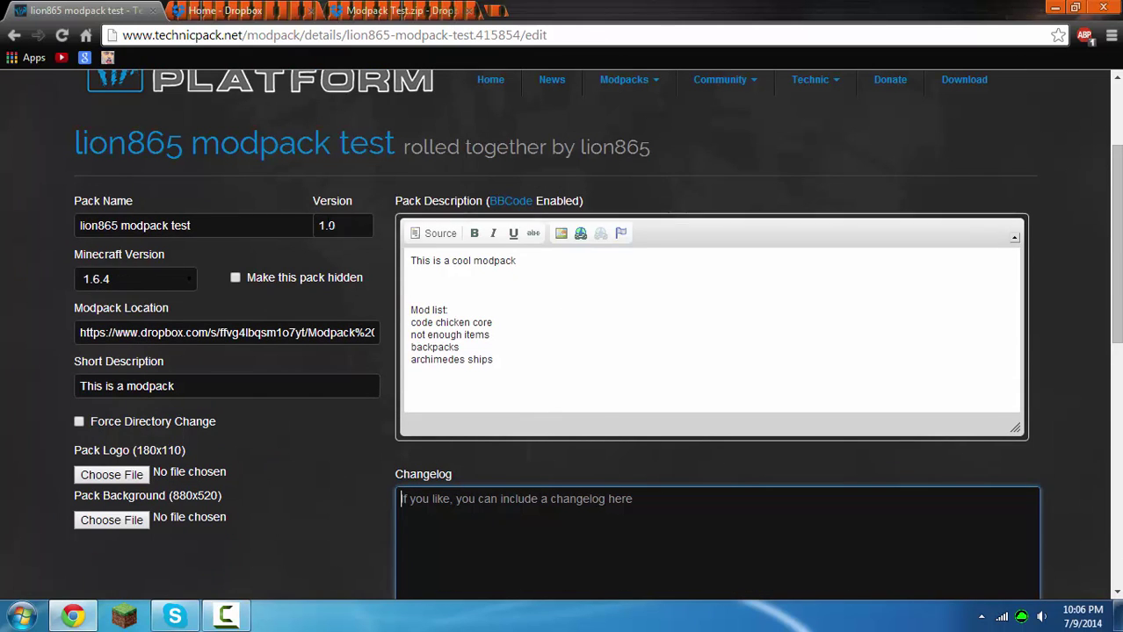
Set the modpack's version to 1.12.
left_click(343, 227)
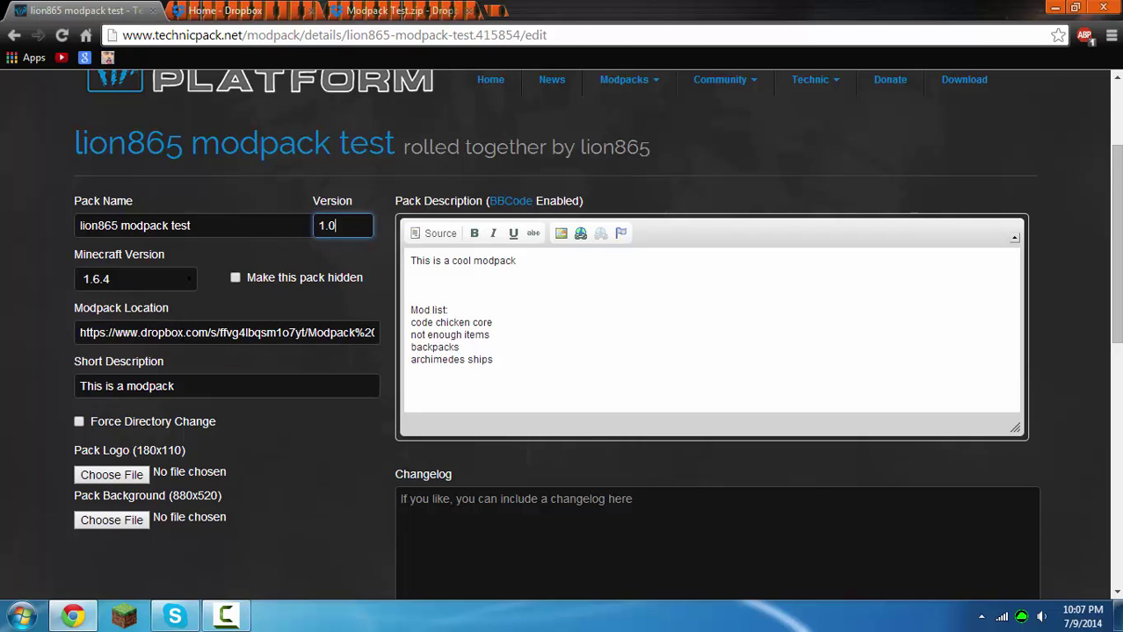
left_click(349, 226)
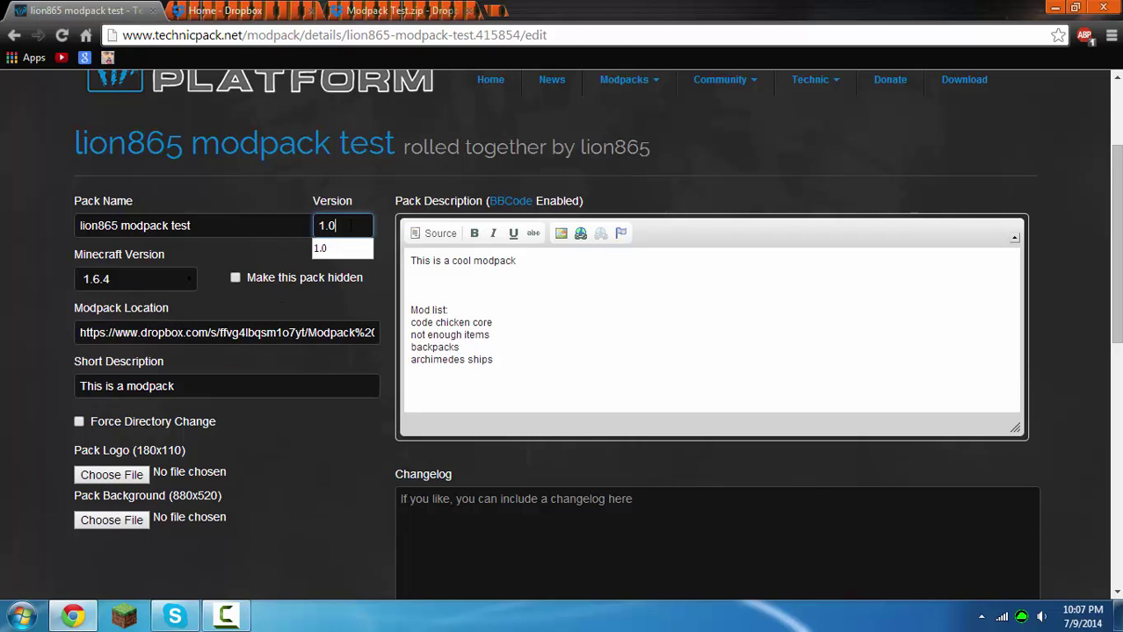
key("BackSpace")
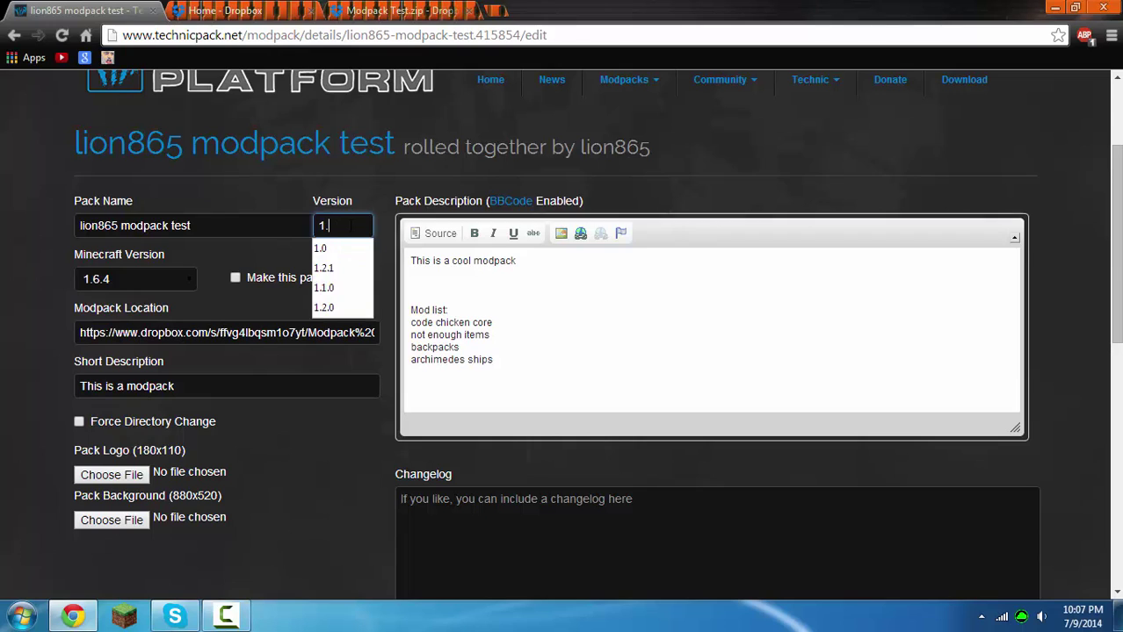
type("2.1")
key("BackSpace")
key("BackSpace")
key("BackSpace")
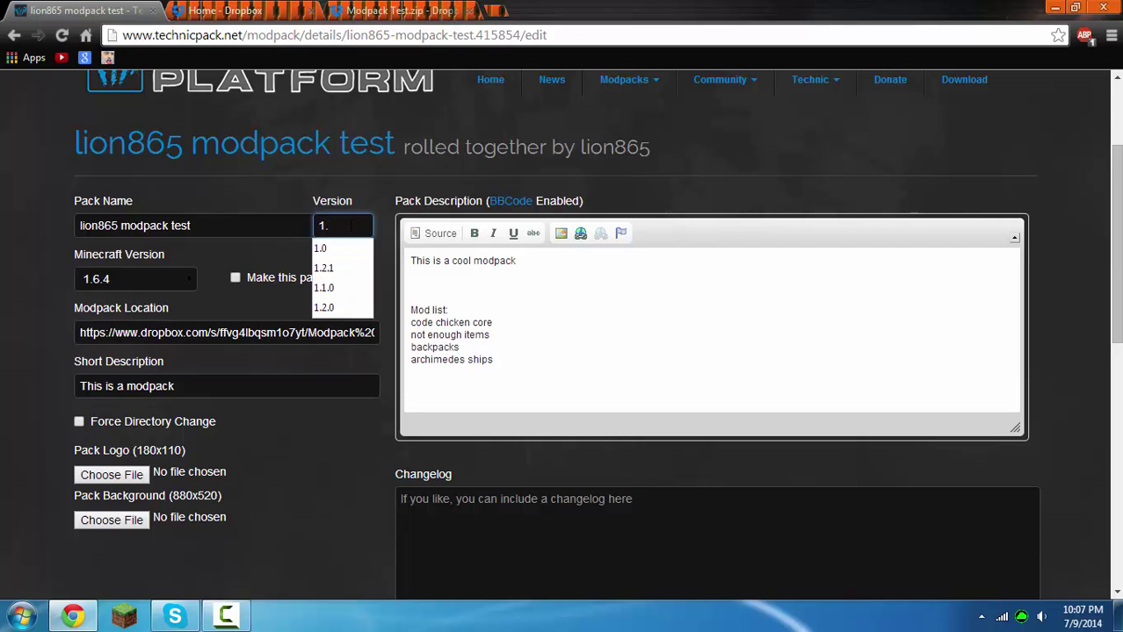
type("2")
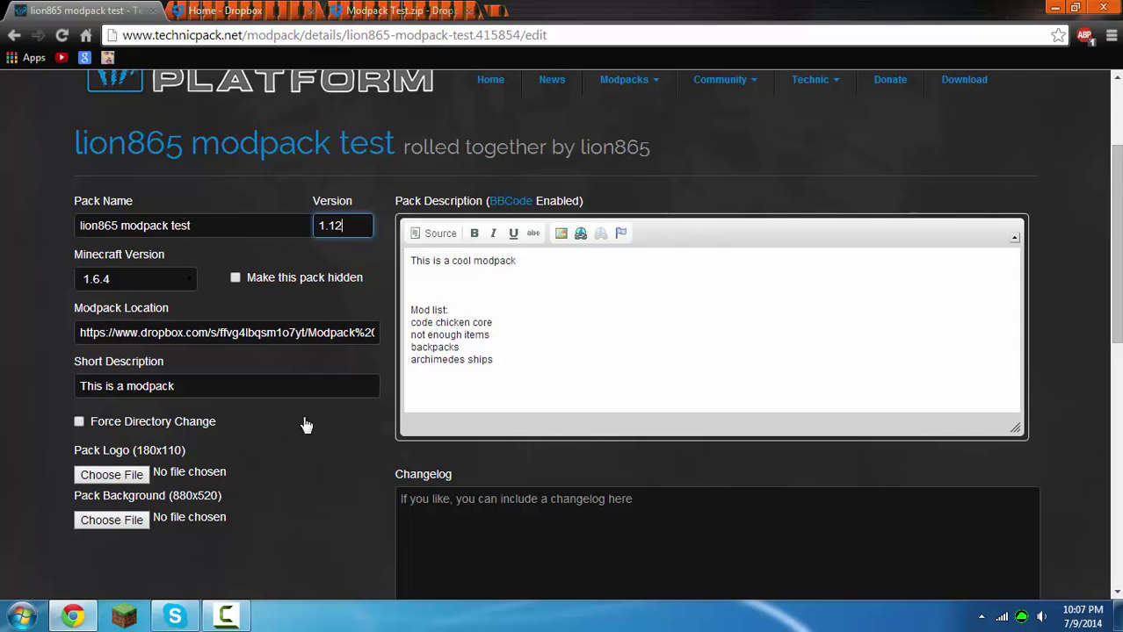
scroll(349, 466, "down", 1)
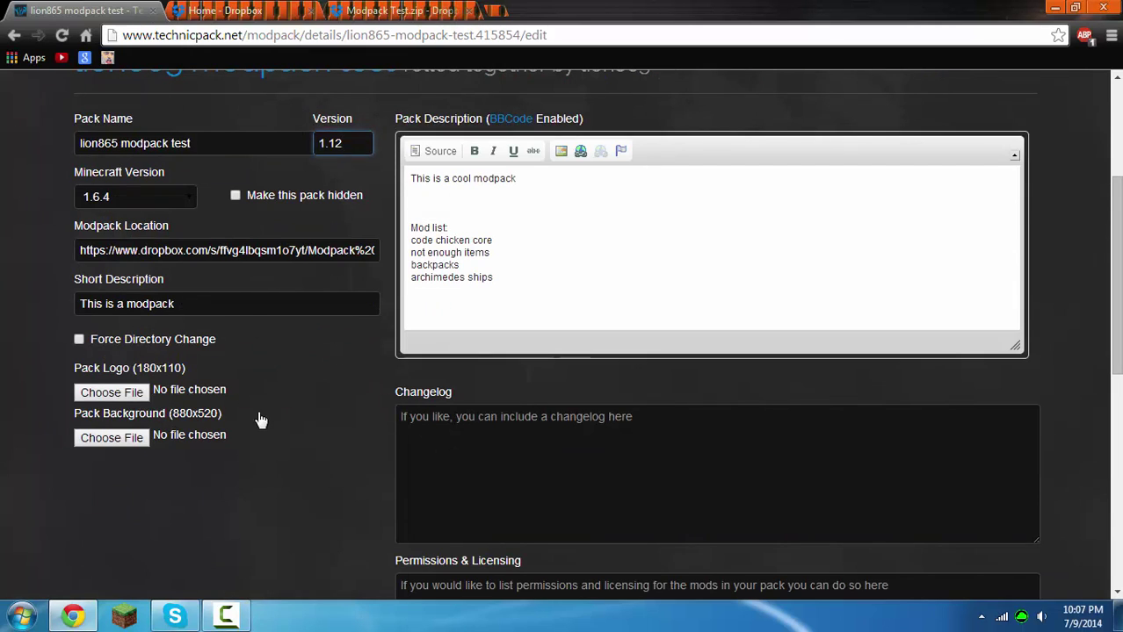
left_click(121, 394)
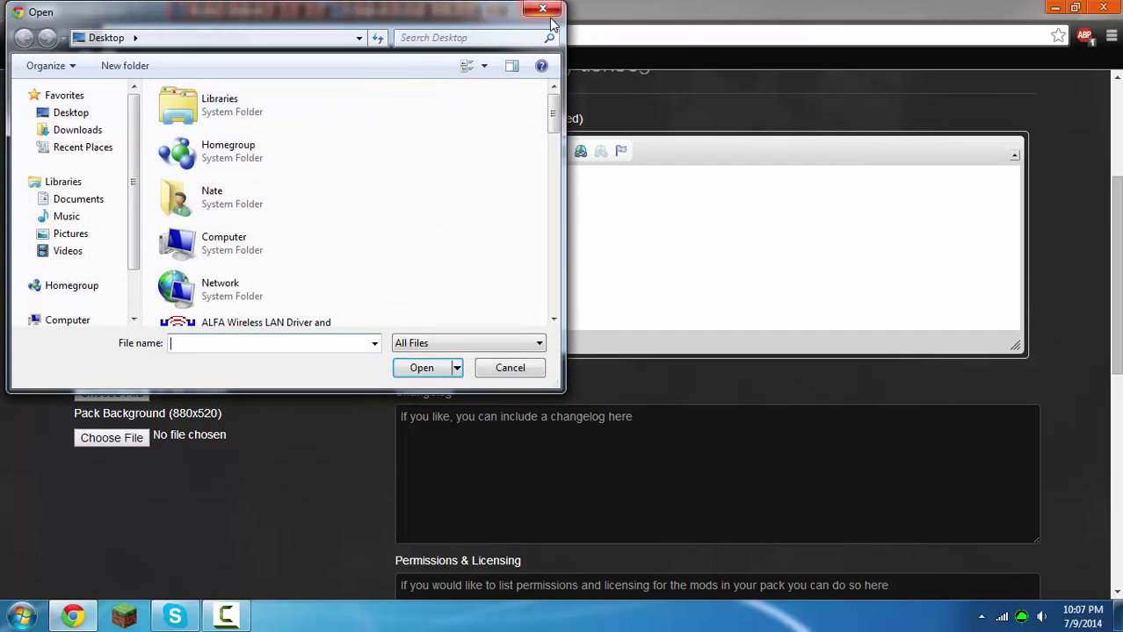
left_click(539, 10)
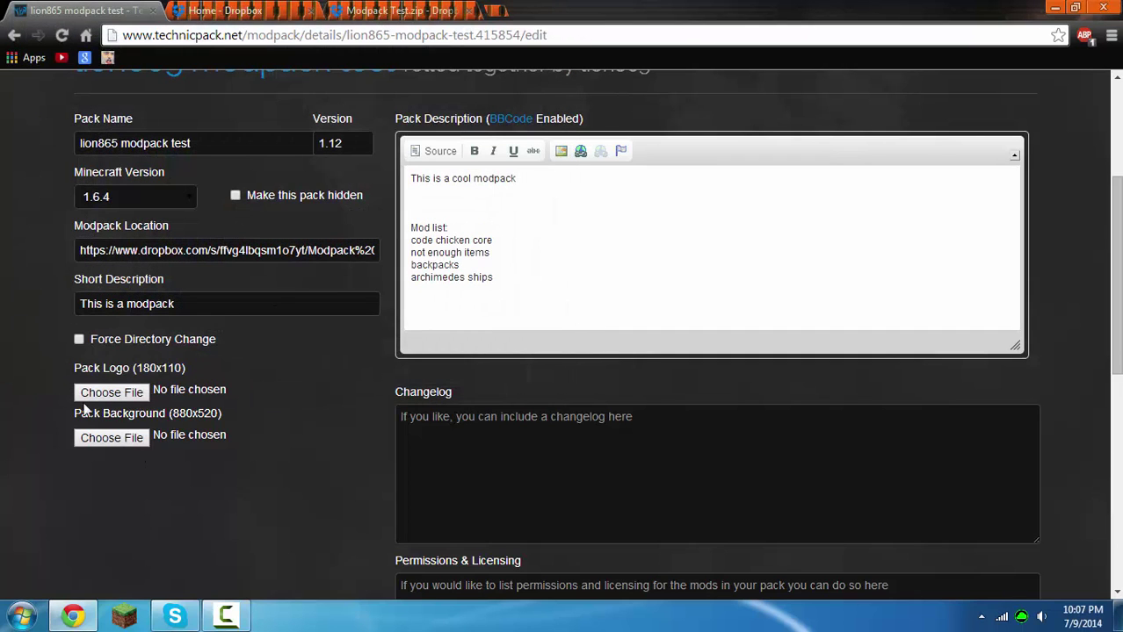
Save the modpack and close both Dropbox pages.
scroll(542, 477, "down", 2)
scroll(542, 477, "down", 2)
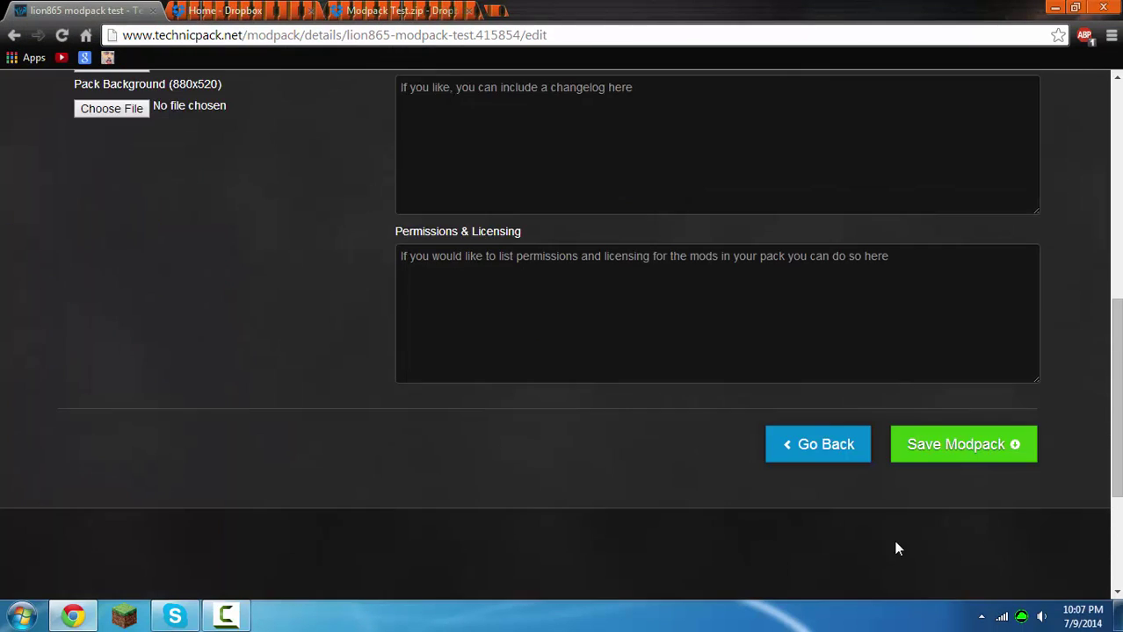
left_click(968, 462)
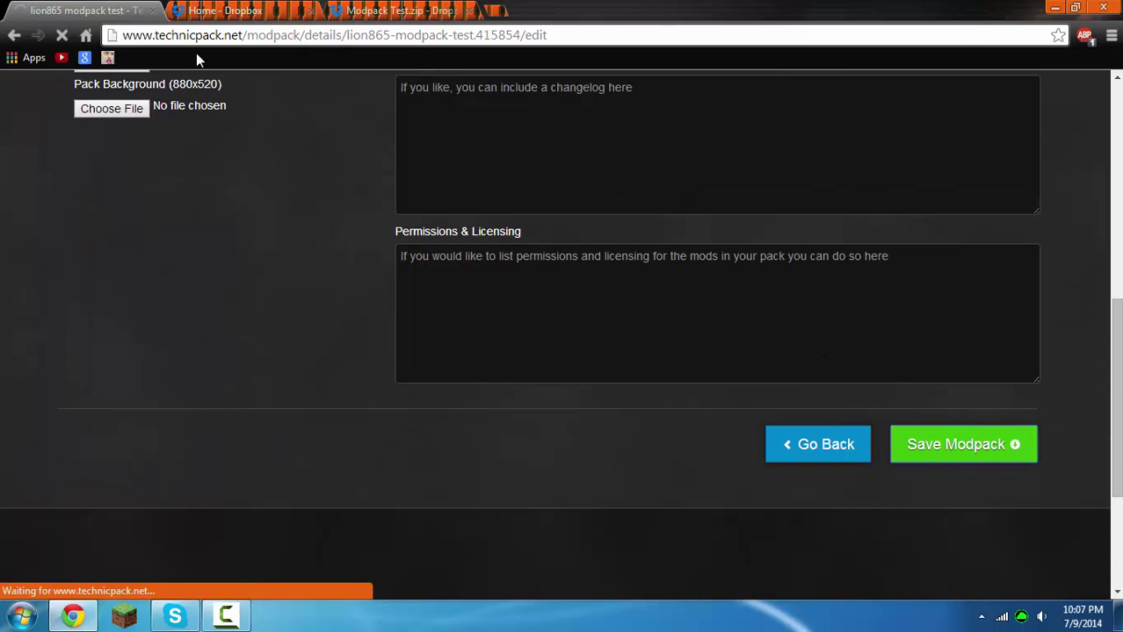
left_click(315, 11)
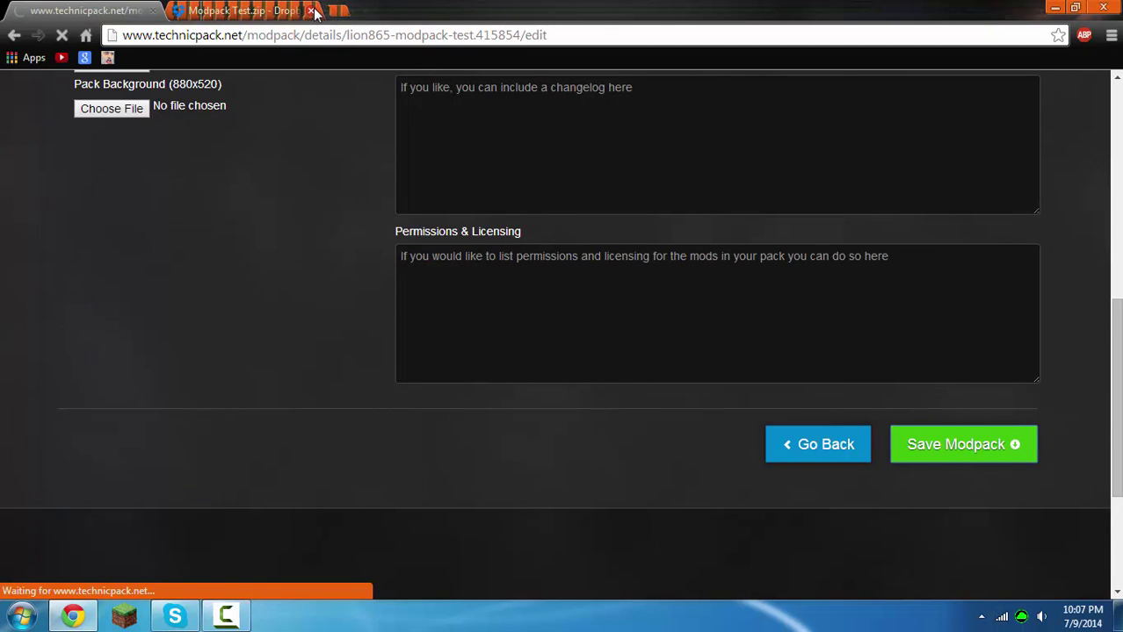
left_click(315, 10)
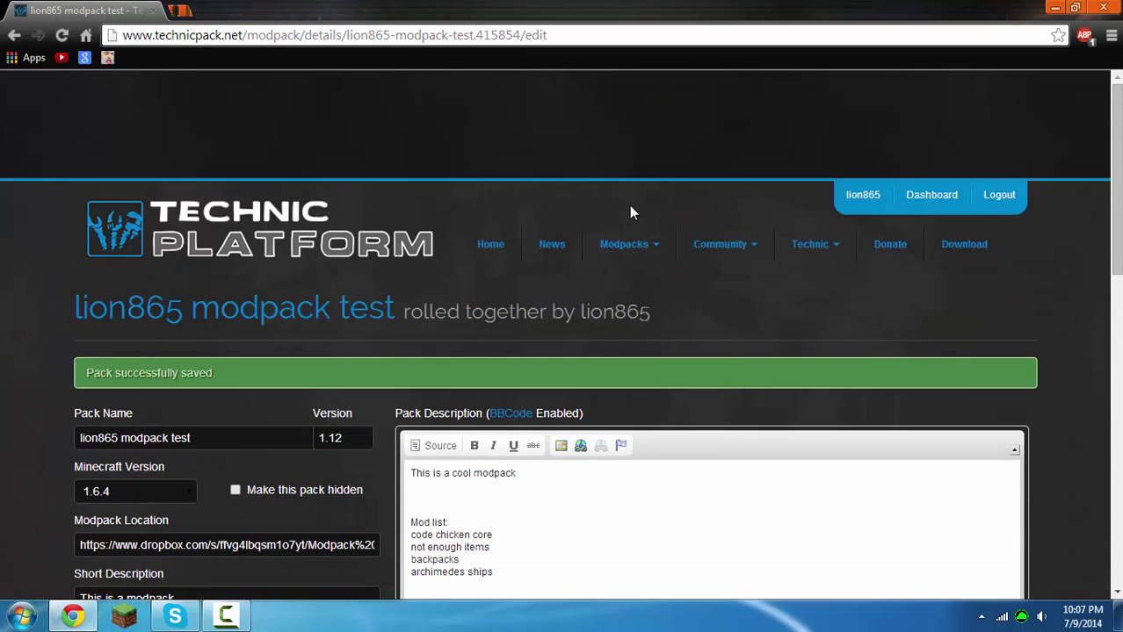
Open the new test modpack's page from the account's own modpacks and copy its platform URL.
left_click(627, 244)
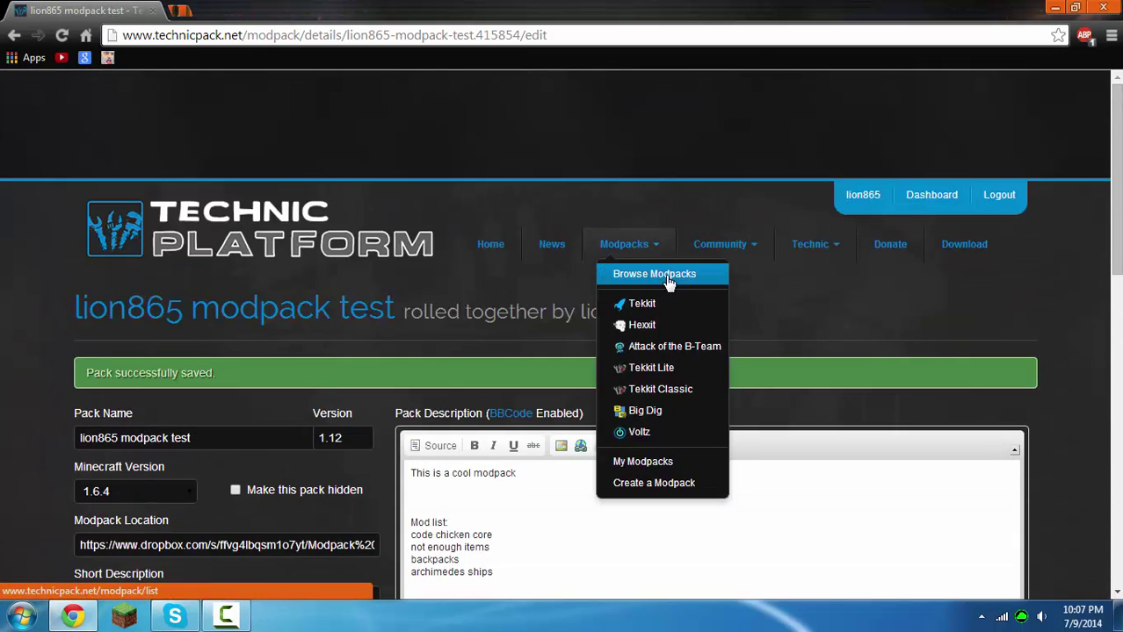
left_click(672, 463)
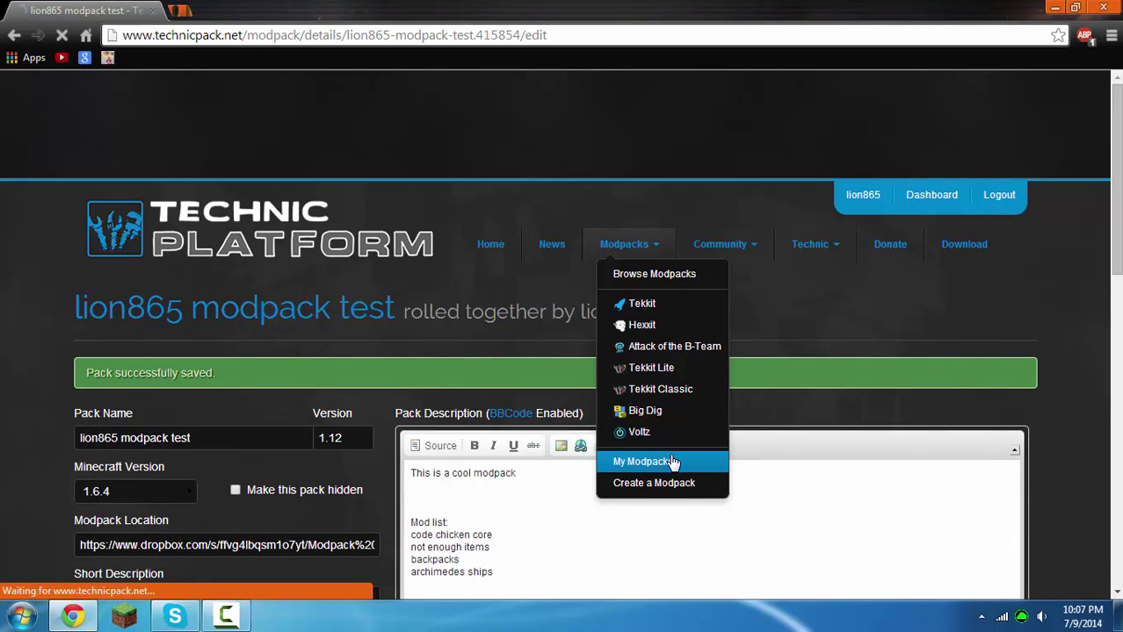
scroll(678, 397, "down", 2)
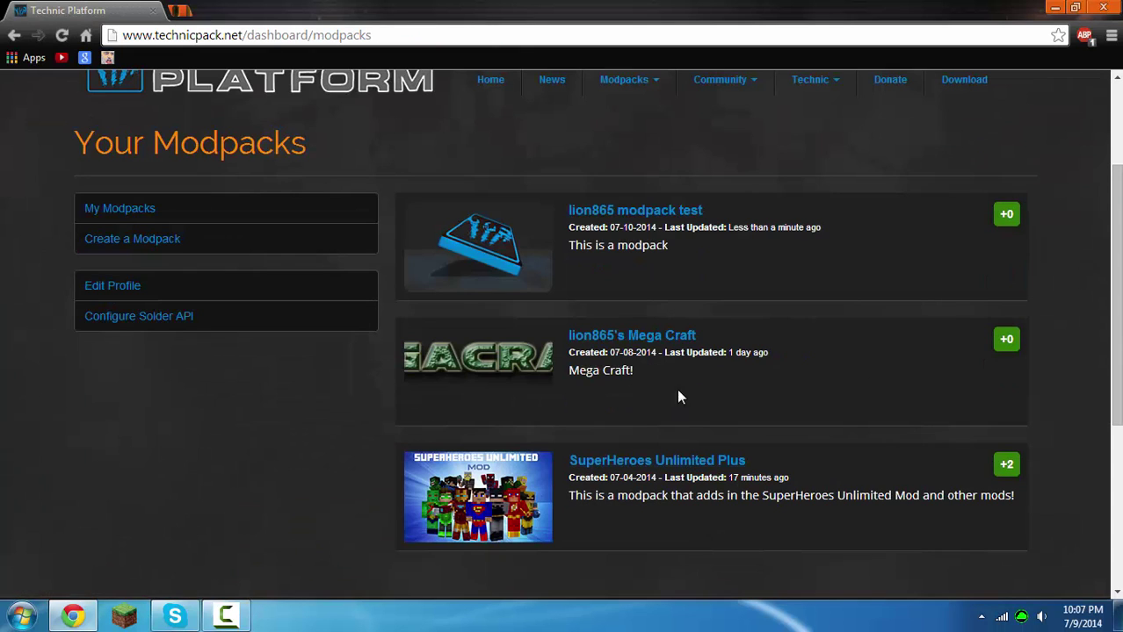
left_click(636, 220)
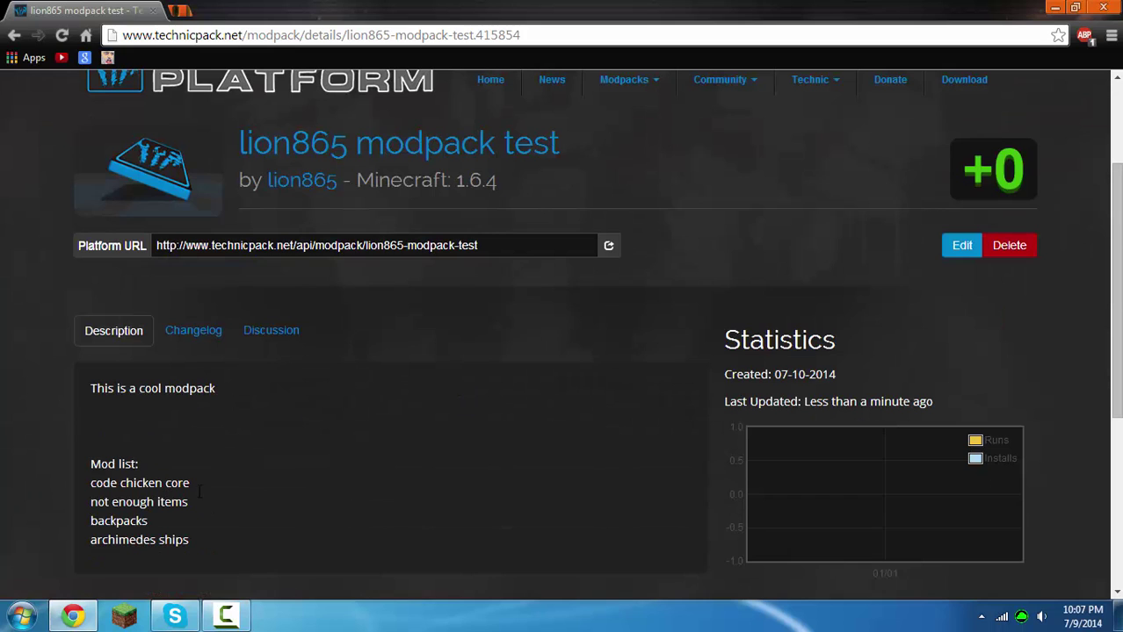
left_click(608, 246)
Open the Technic Launcher and add the test modpack as a new pack using the copied platform URL.
left_click(21, 616)
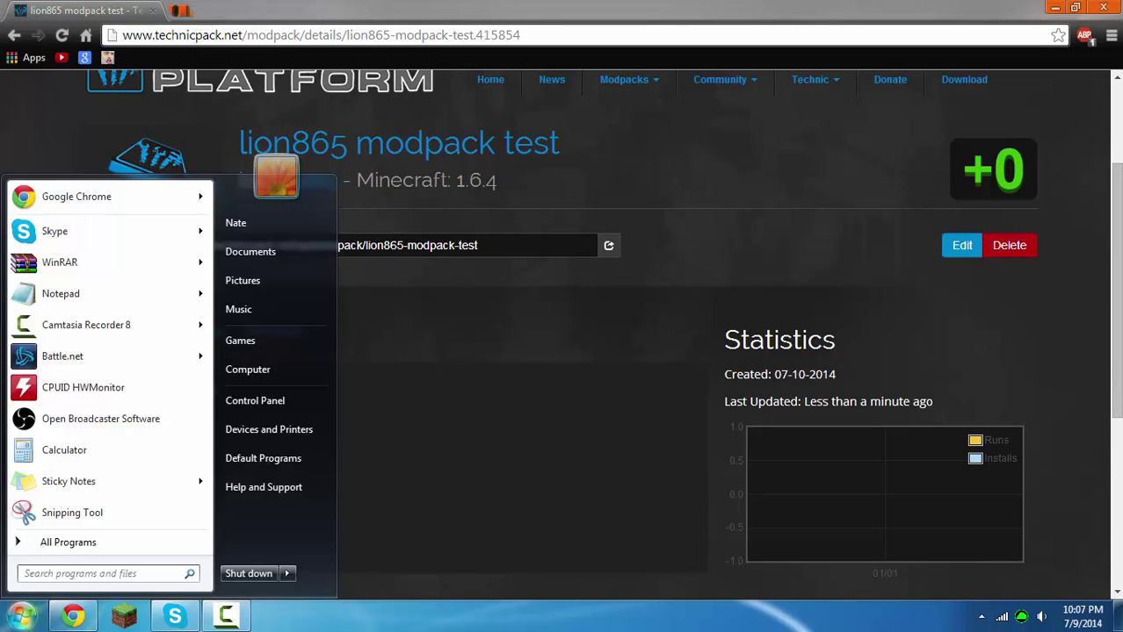
type("tech")
left_click(108, 448)
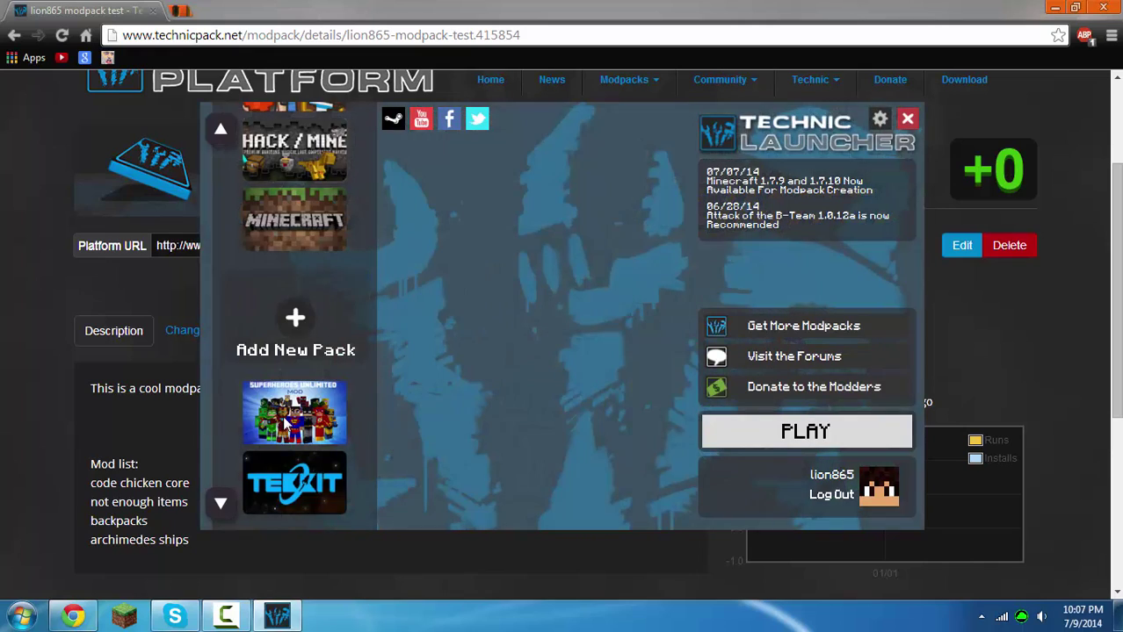
left_click(282, 416)
left_click(290, 246)
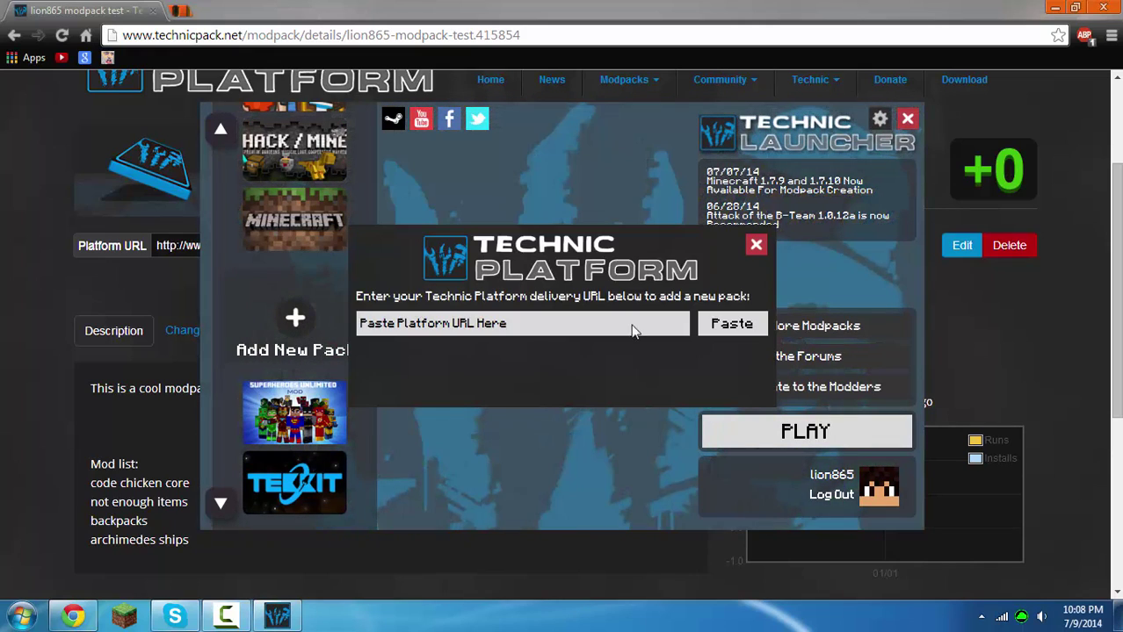
left_click(742, 330)
left_click(722, 391)
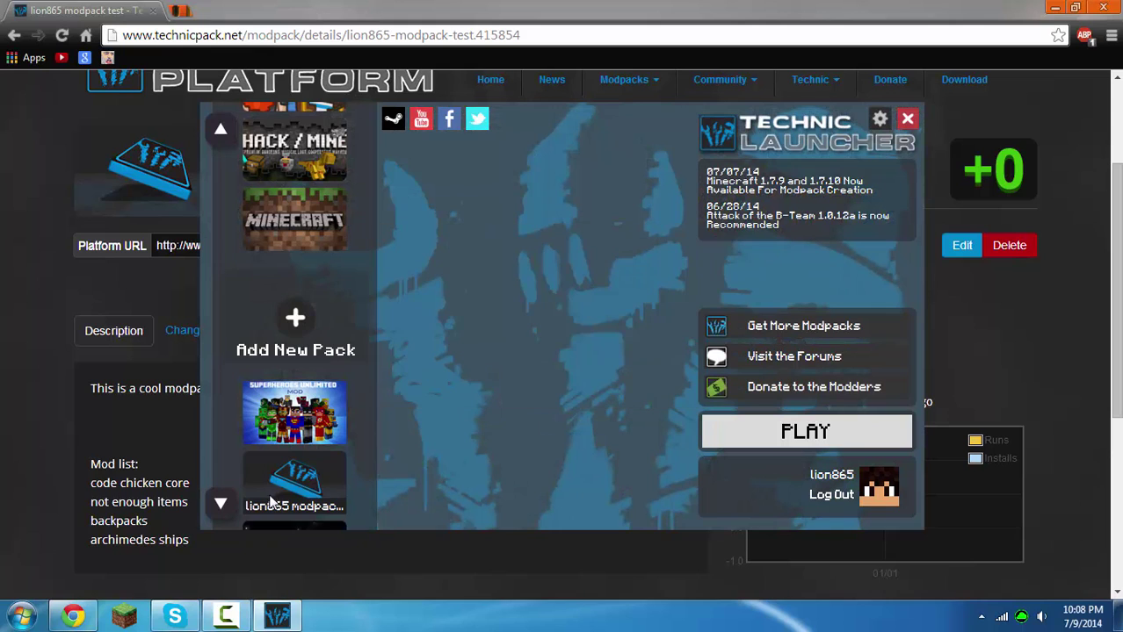
Play the newly added test modpack from the launcher so that its files download.
left_click(746, 436)
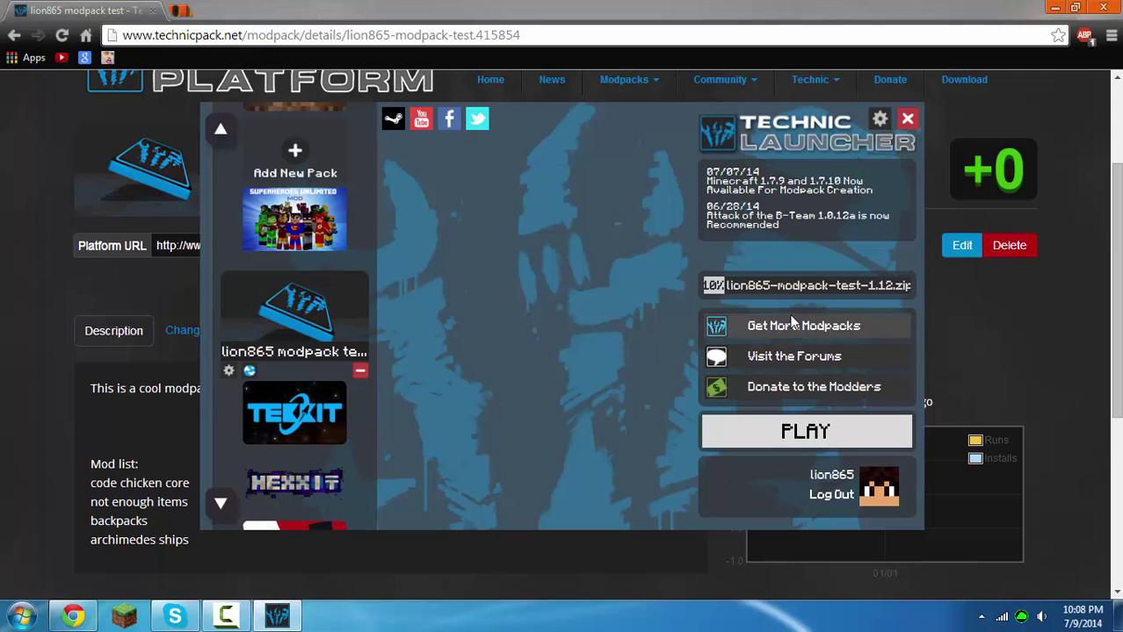
scroll(308, 315, "up", 2)
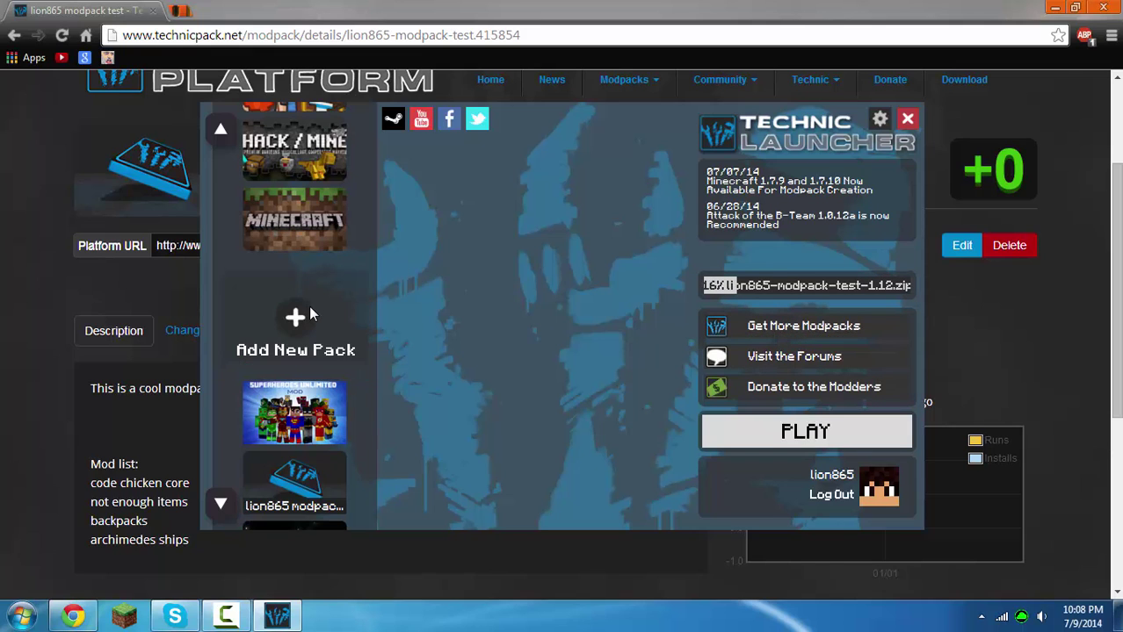
left_click(310, 311)
left_click(747, 253)
left_click(221, 504)
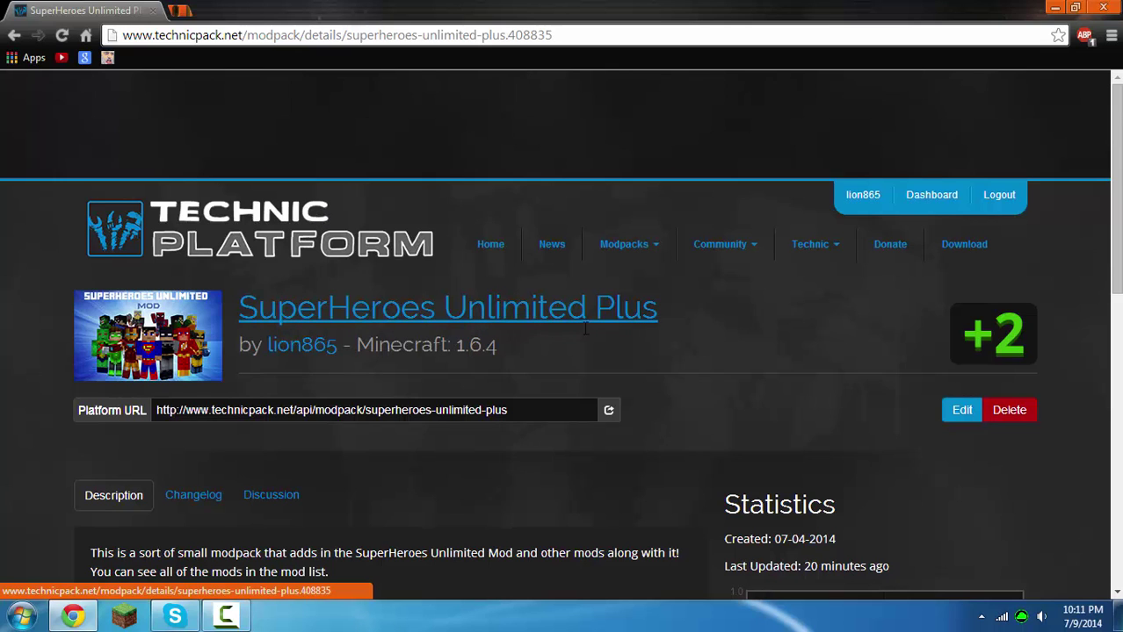
Examine the description and mod list on the SuperHeroes Unlimited Plus modpack page.
scroll(401, 255, "down", 1)
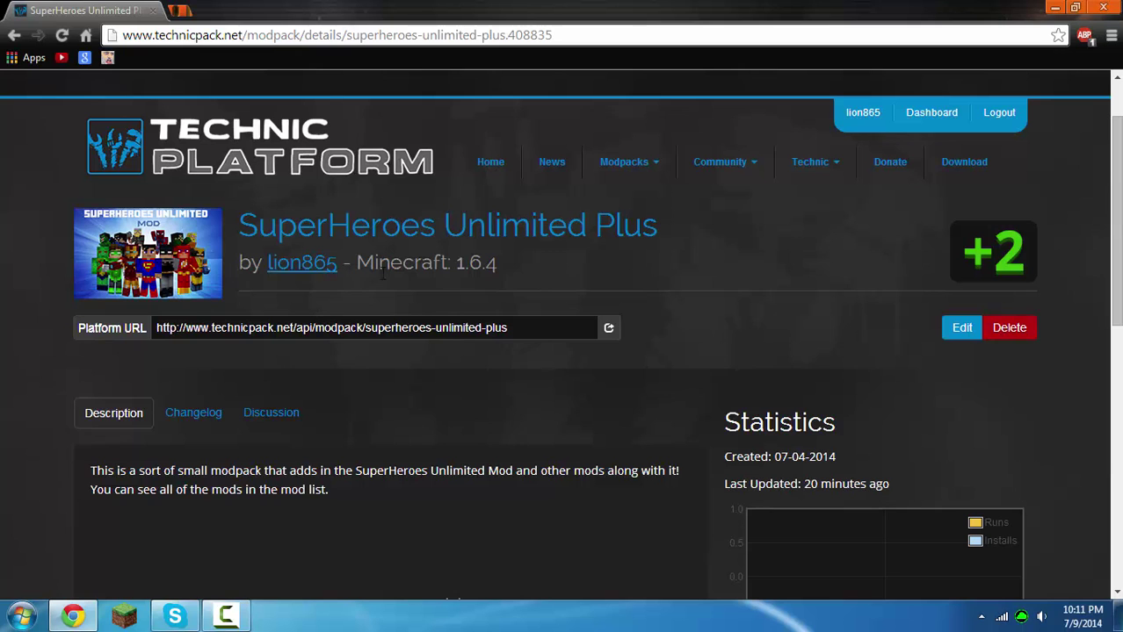
scroll(513, 312, "down", 3)
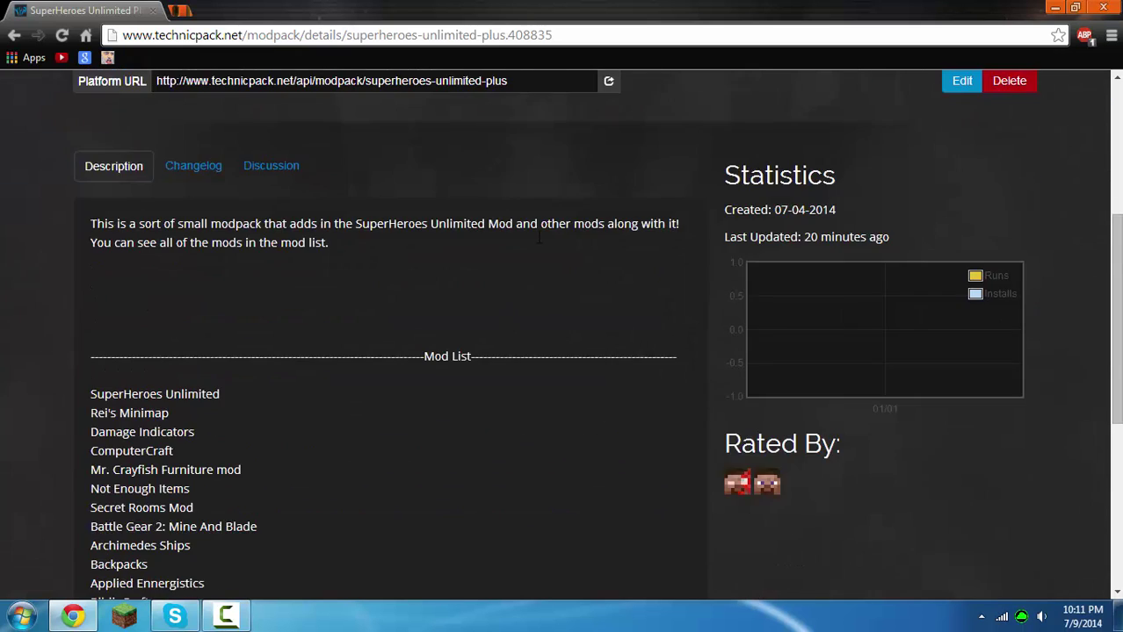
scroll(580, 334, "up", 4)
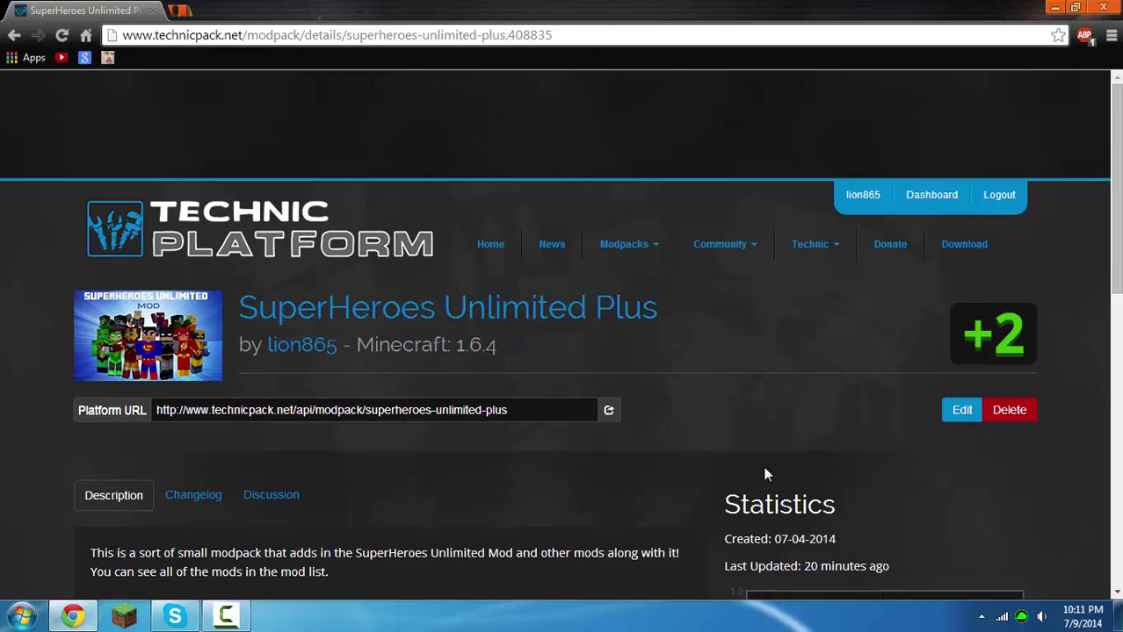
scroll(283, 403, "down", 1)
scroll(283, 403, "down", 3)
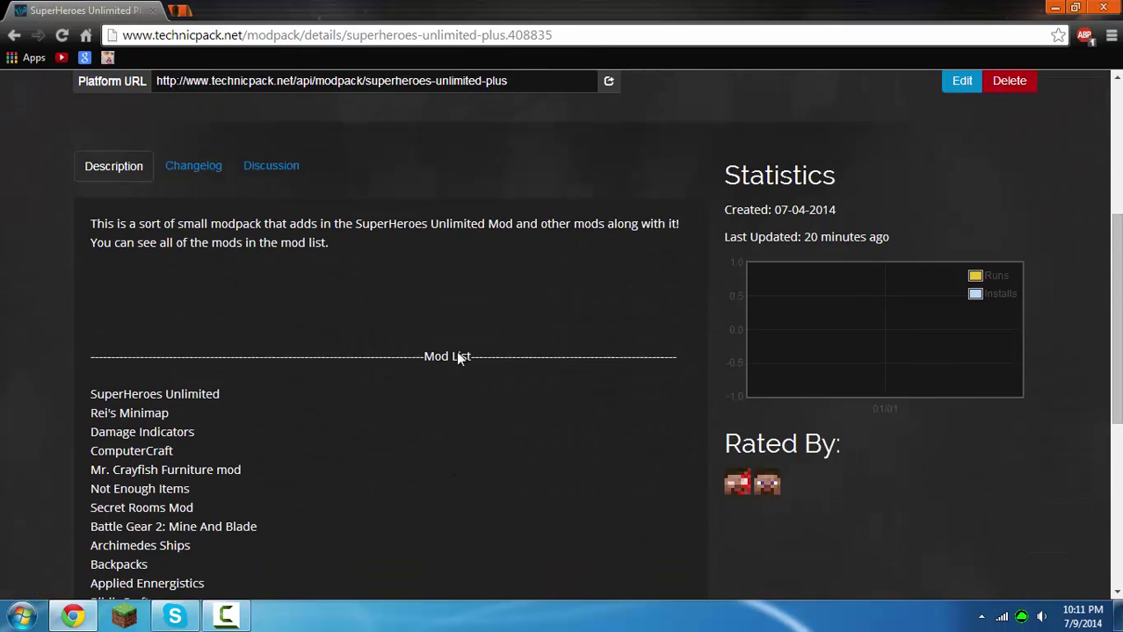
scroll(456, 351, "down", 2)
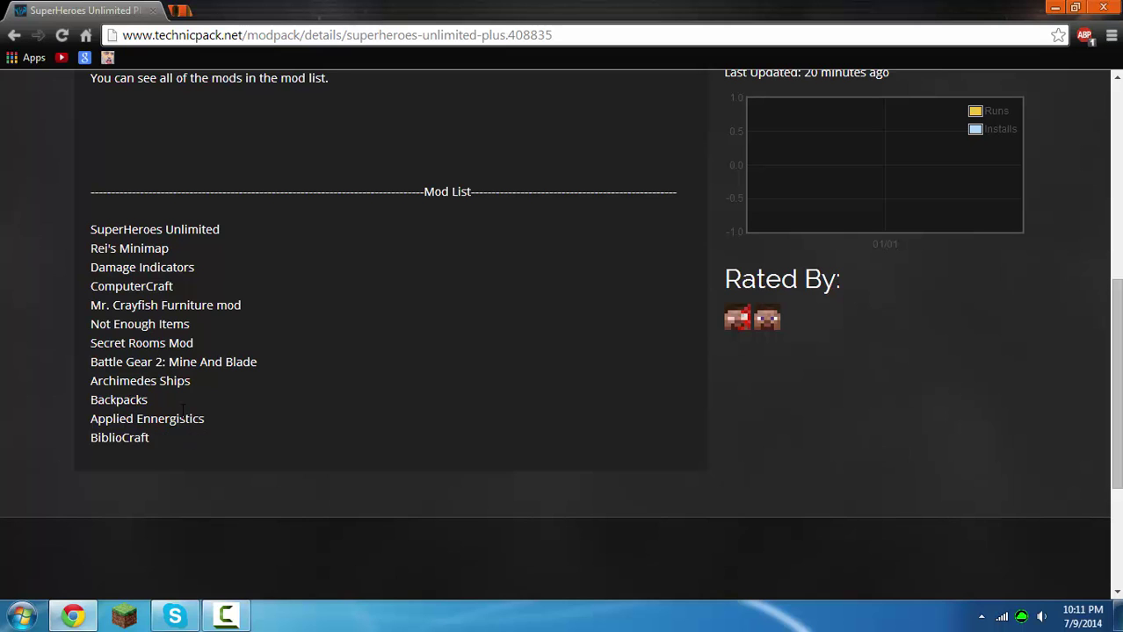
scroll(443, 408, "up", 5)
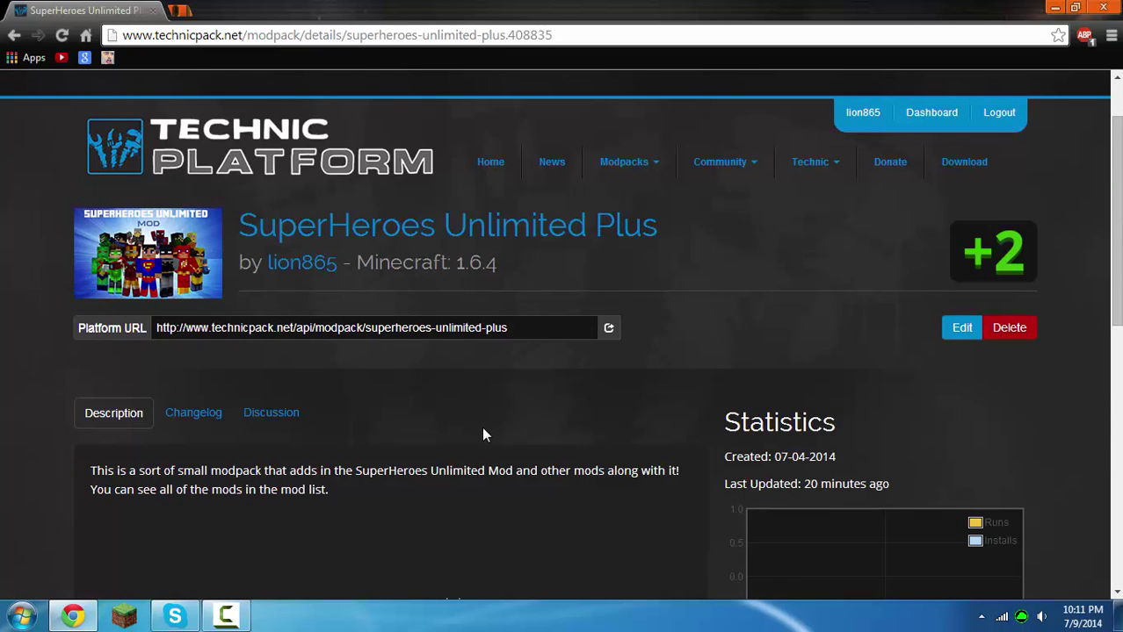
scroll(481, 424, "down", 3)
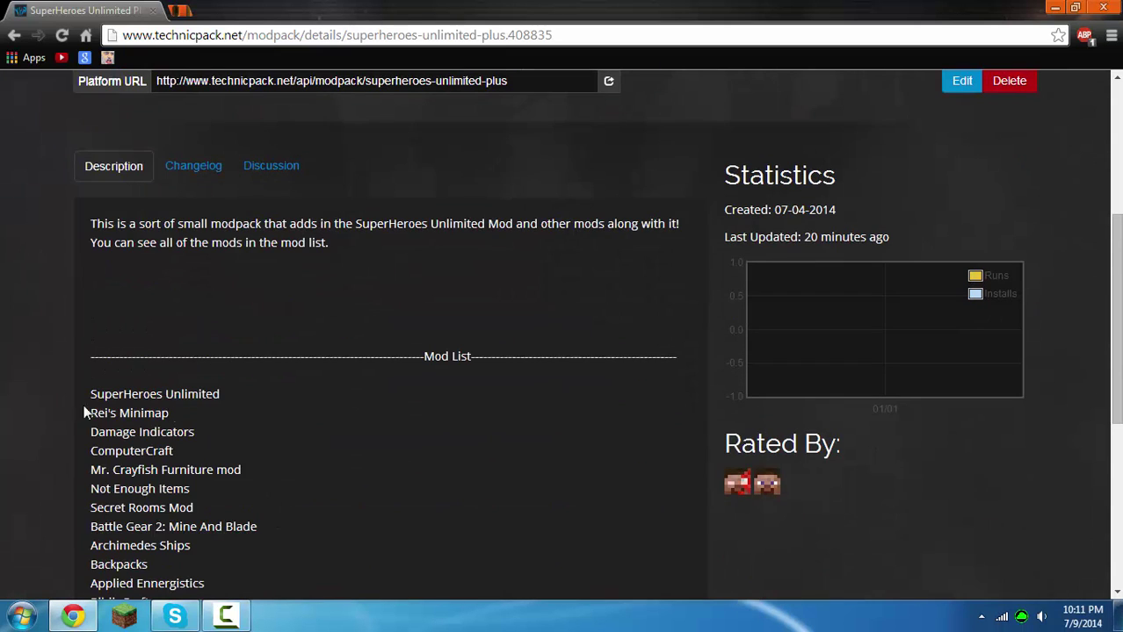
scroll(360, 399, "up", 4)
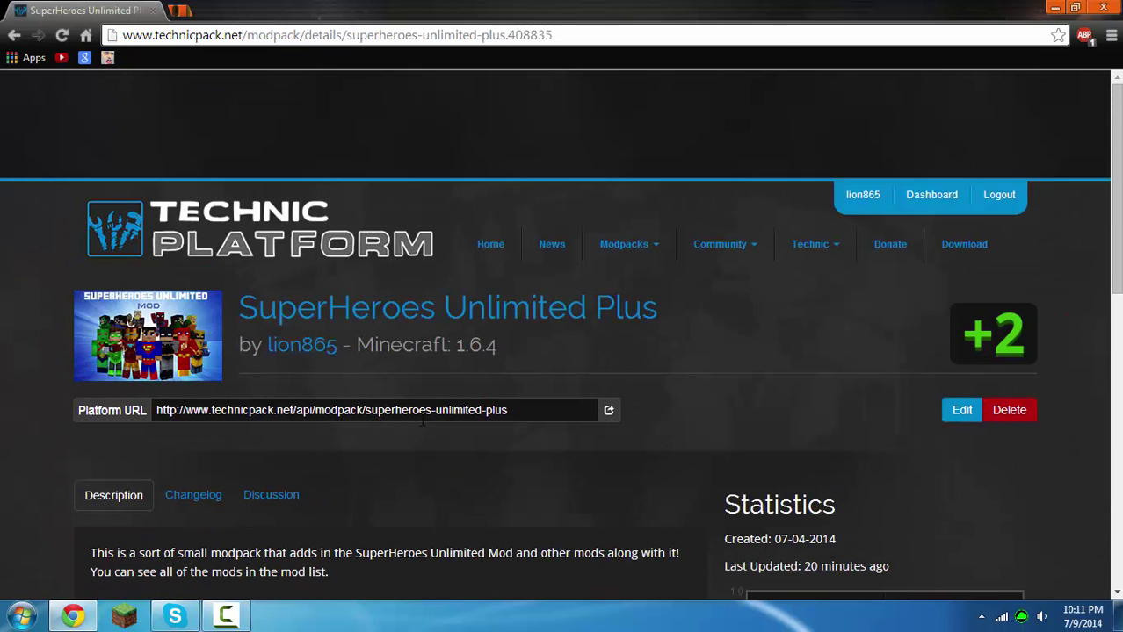
Copy the platform URL of the SuperHeroes Unlimited Plus modpack.
scroll(373, 475, "down", 2)
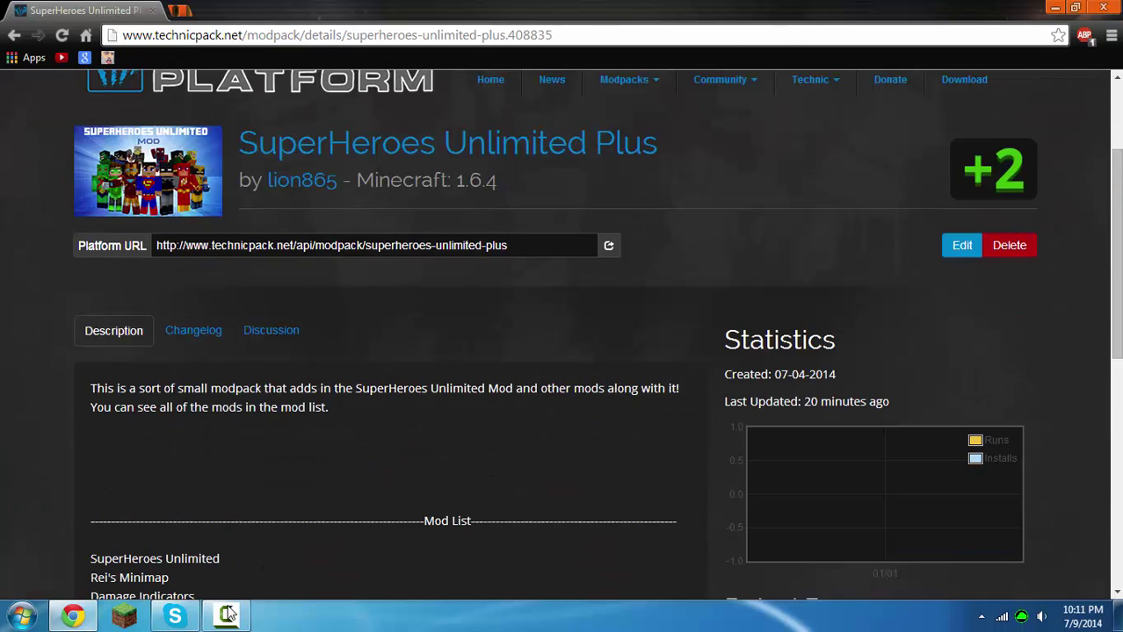
left_click(613, 255)
left_click(612, 255)
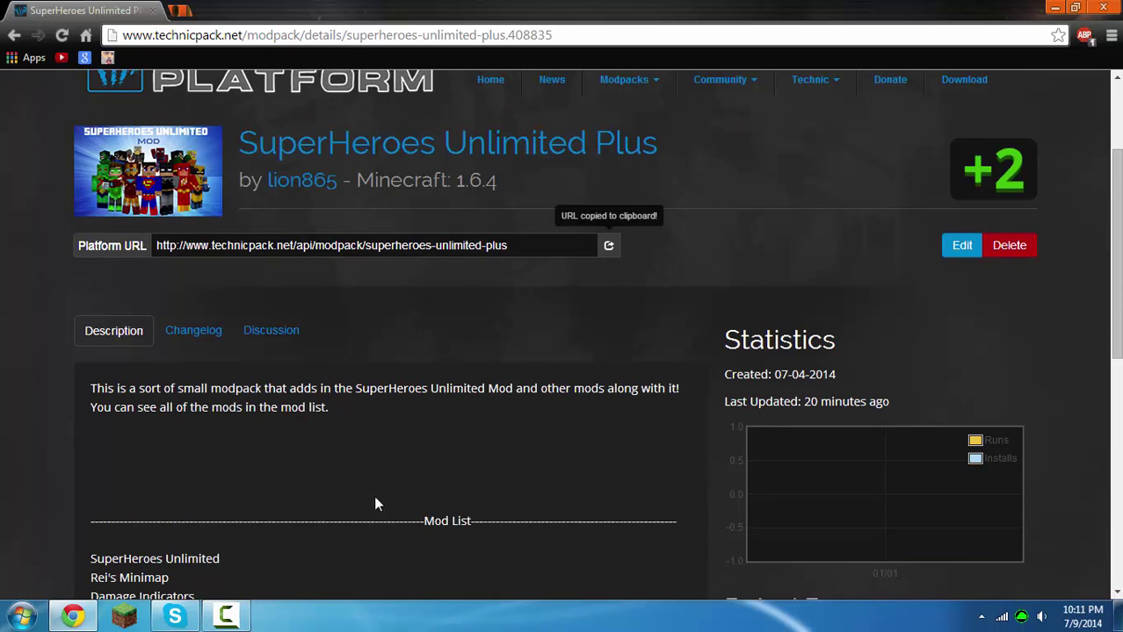